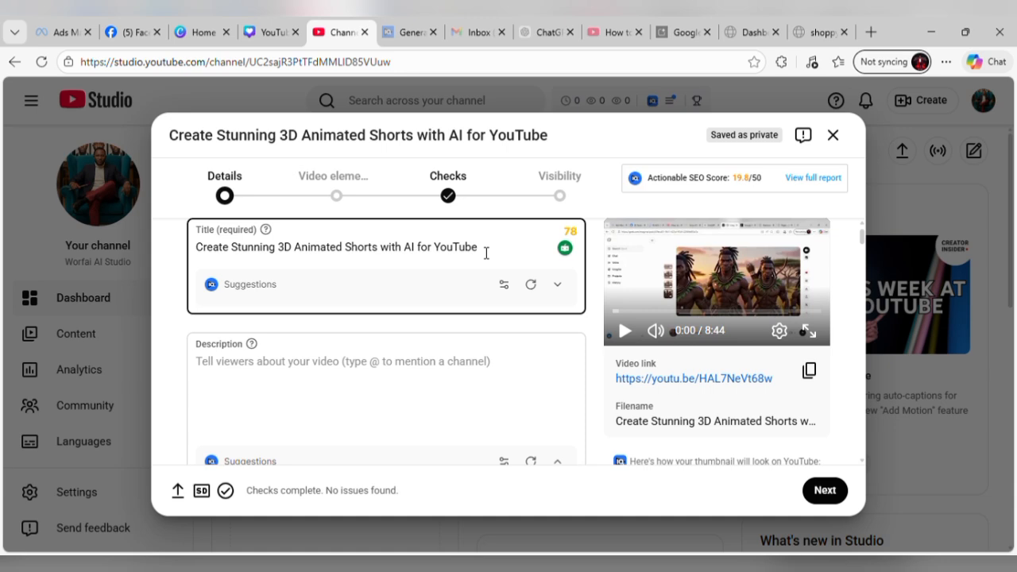
{"action": "left_click_drag", "start_coordinate": [486, 253], "coordinate": [197, 254]}
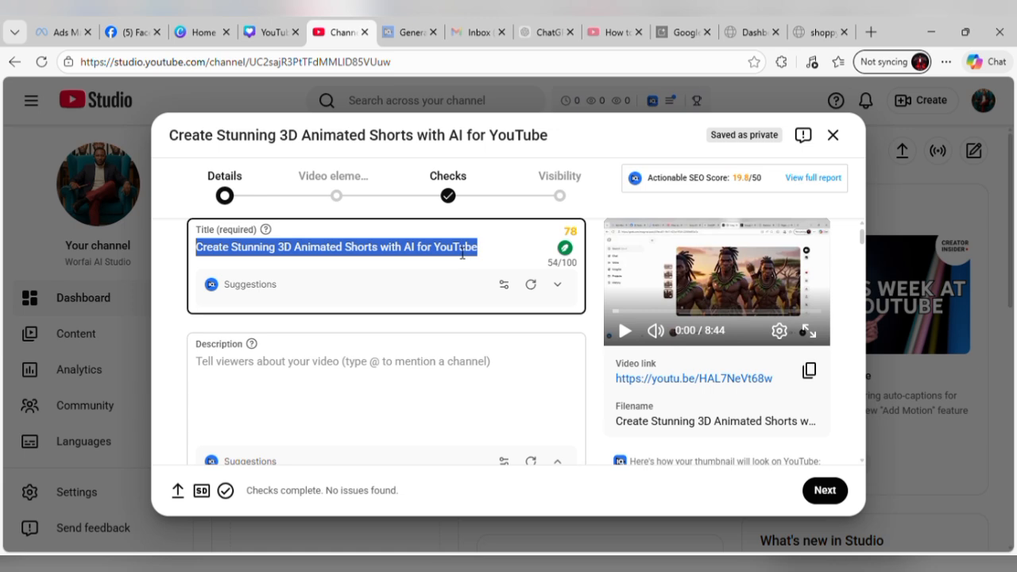
{"action": "left_click", "coordinate": [496, 256]}
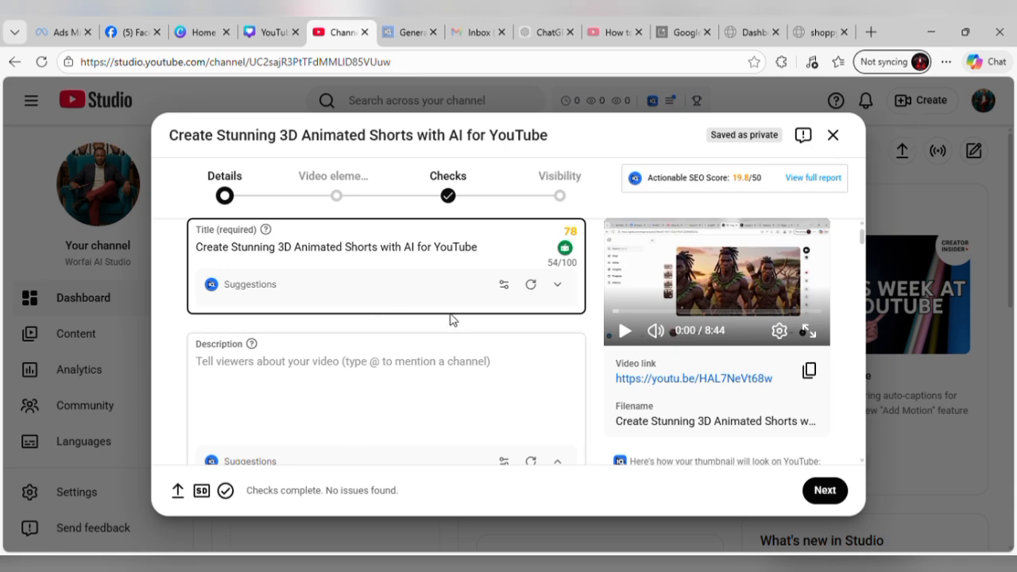
{"action": "scroll", "coordinate": [416, 325], "scroll_direction": "down", "scroll_amount": 1}
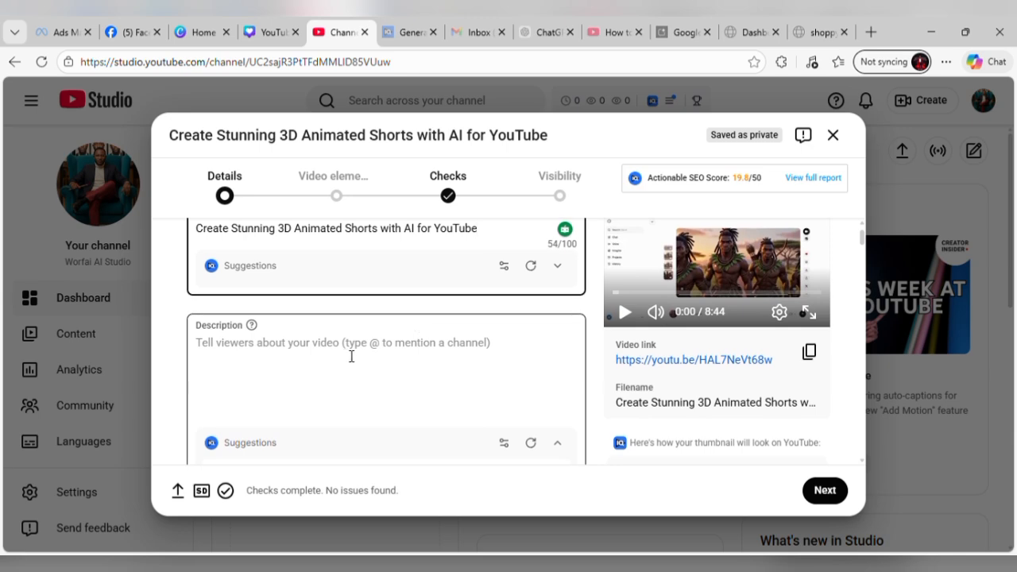
Switch to the vidIQ page and copy the generated description for the 3D animated shorts video.
{"action": "left_click", "coordinate": [404, 38]}
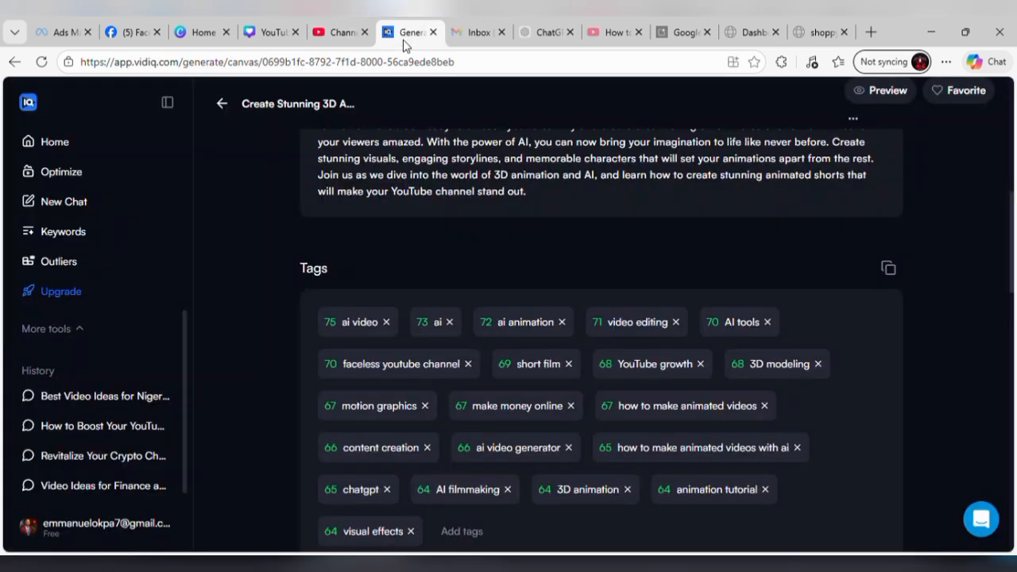
{"action": "scroll", "coordinate": [480, 252], "scroll_direction": "up", "scroll_amount": 3}
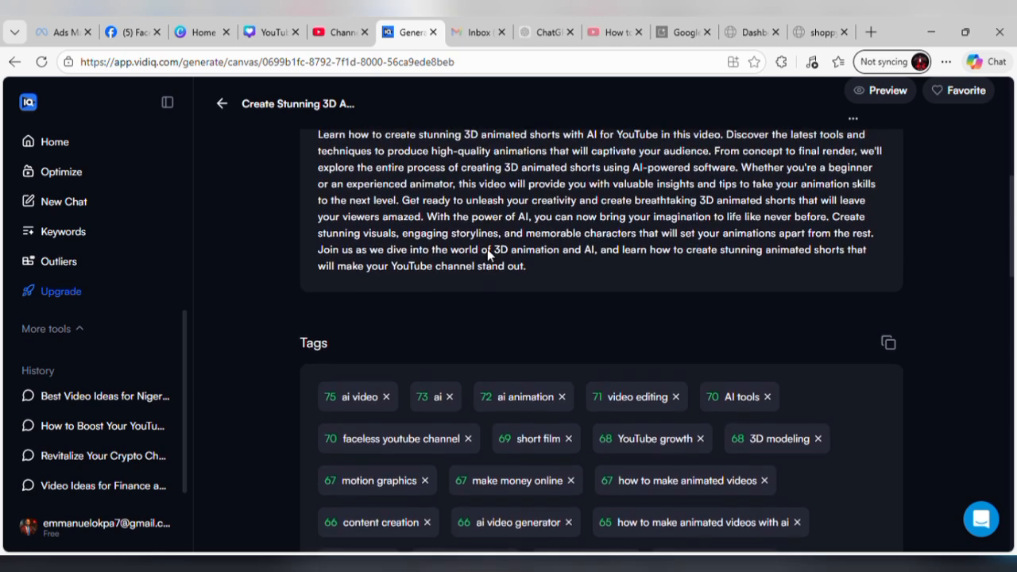
{"action": "scroll", "coordinate": [487, 249], "scroll_direction": "up", "scroll_amount": 3}
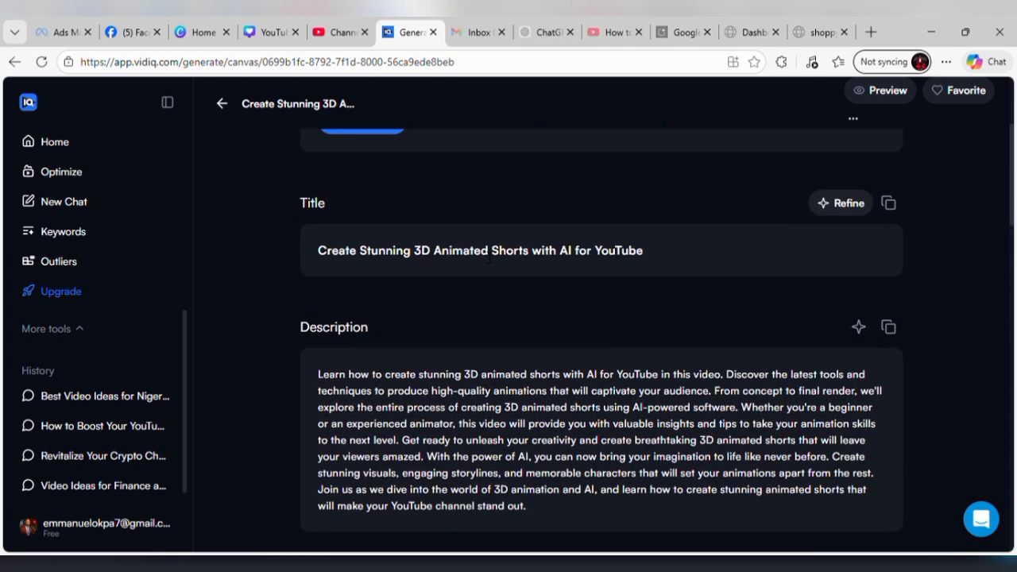
{"action": "scroll", "coordinate": [449, 269], "scroll_direction": "down", "scroll_amount": 2}
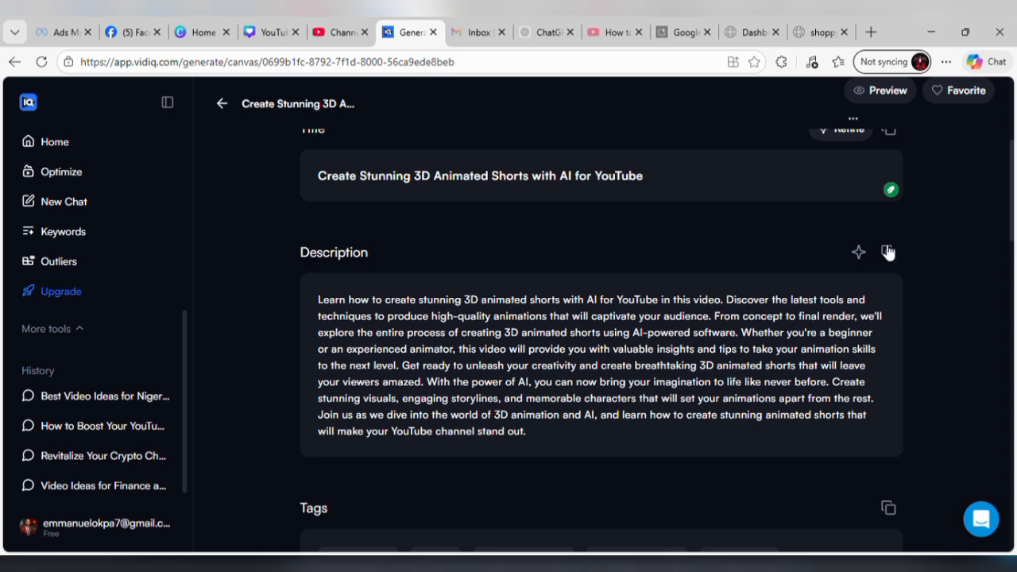
{"action": "left_click", "coordinate": [888, 252]}
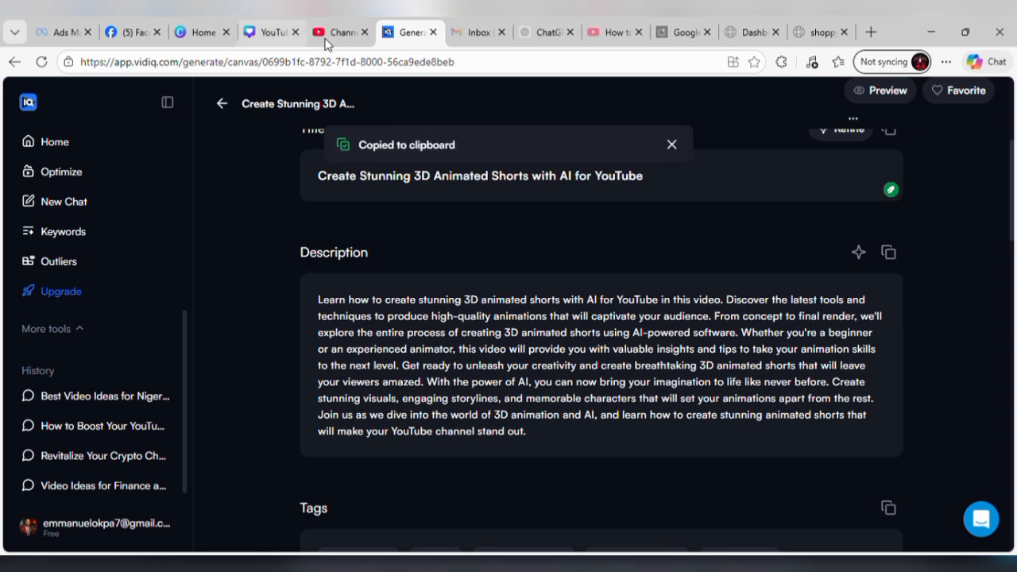
Return to YouTube Studio and paste the copied text into the video's description.
{"action": "left_click", "coordinate": [330, 34]}
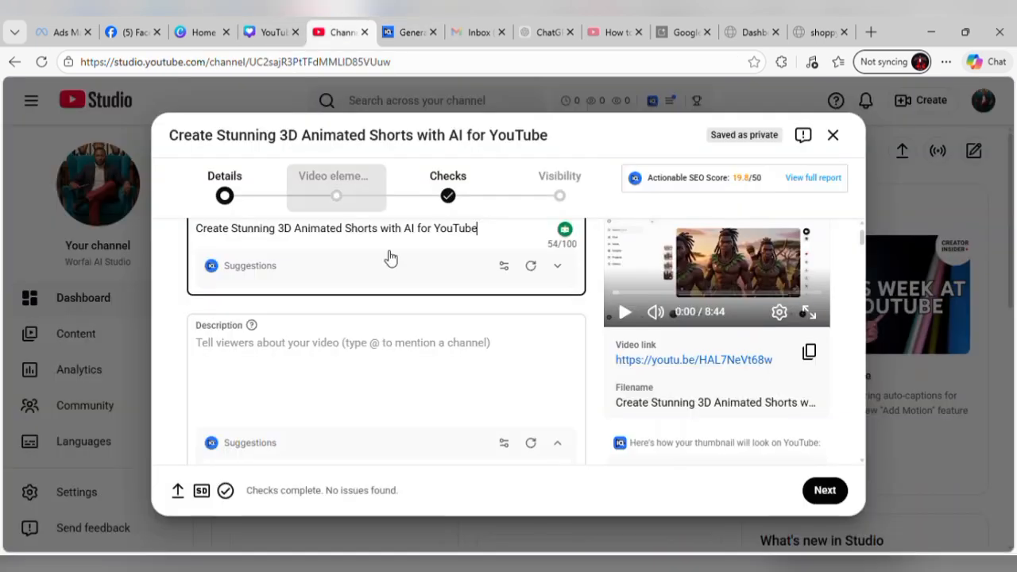
{"action": "left_click", "coordinate": [301, 374]}
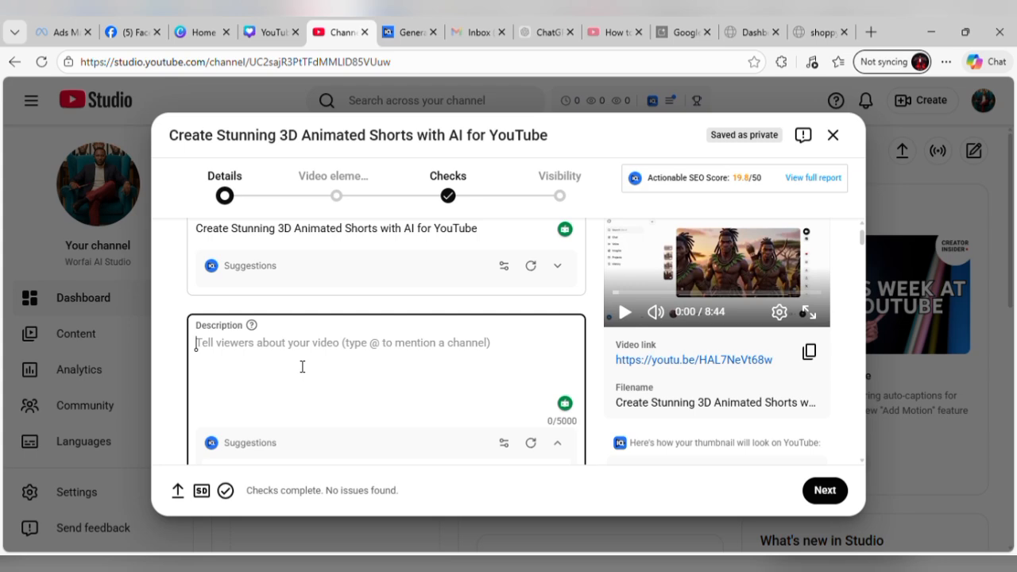
{"action": "type", "text": "v"}
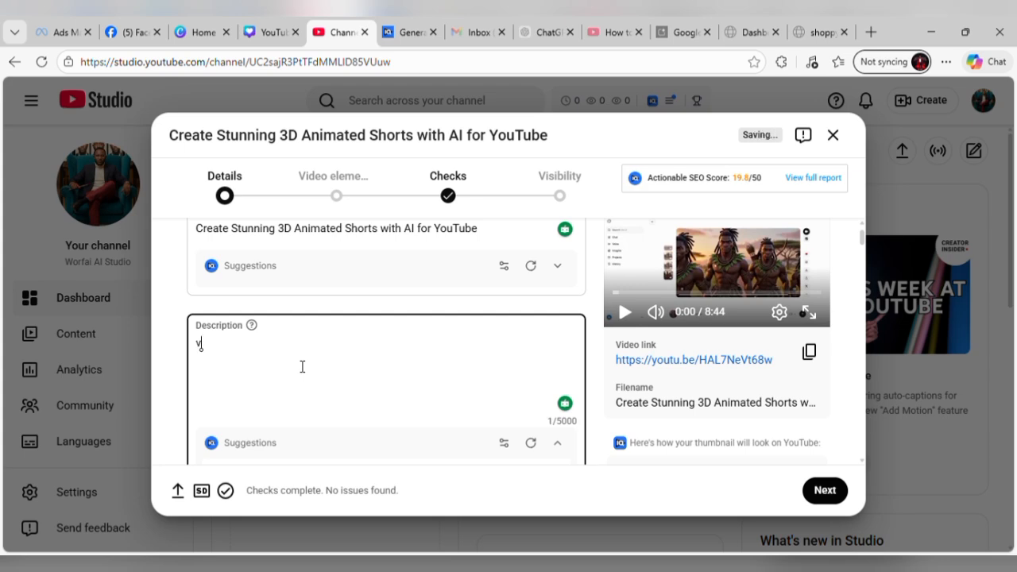
{"action": "key", "text": "BackSpace"}
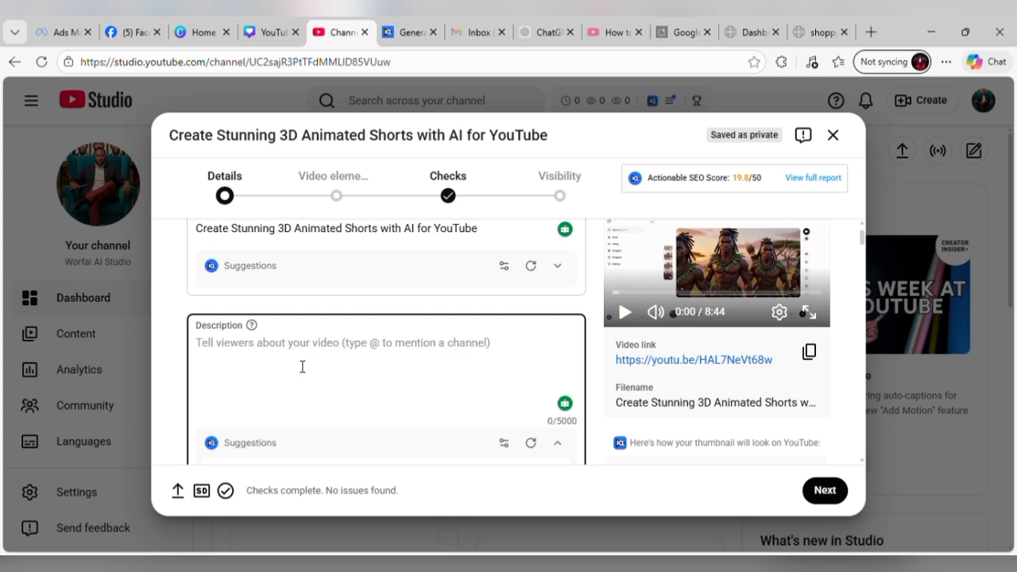
{"action": "key", "text": "ctrl+v"}
Collapse the vidIQ suggestions under the video's description.
{"action": "scroll", "coordinate": [361, 363], "scroll_direction": "down", "scroll_amount": 1}
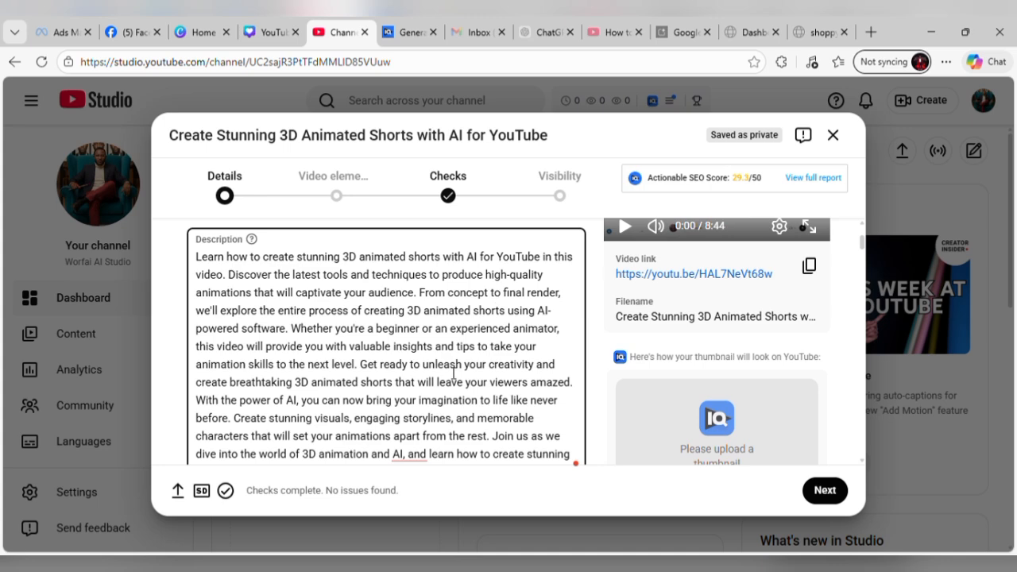
{"action": "scroll", "coordinate": [455, 371], "scroll_direction": "down", "scroll_amount": 3}
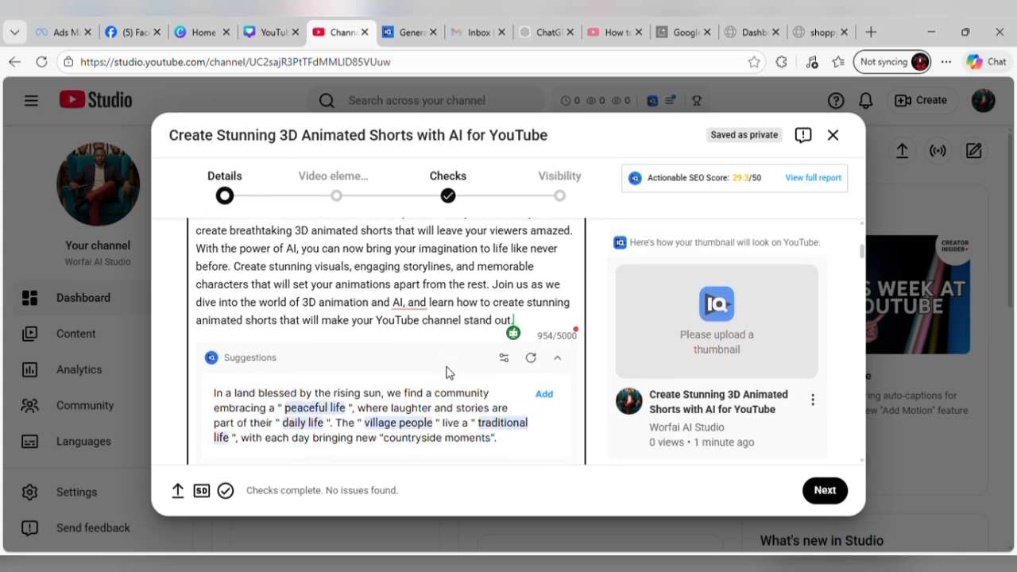
{"action": "scroll", "coordinate": [448, 371], "scroll_direction": "down", "scroll_amount": 2}
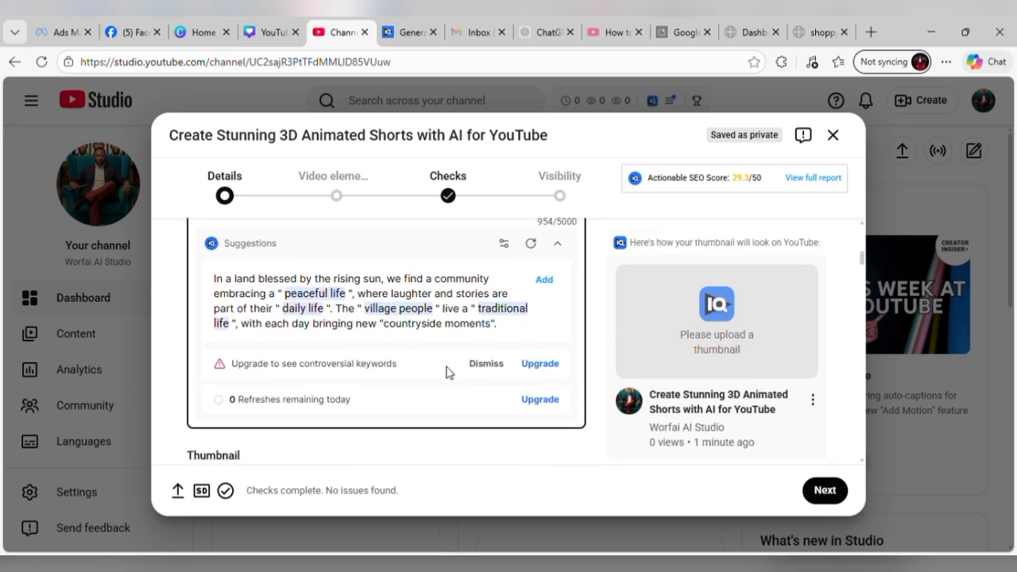
{"action": "scroll", "coordinate": [448, 372], "scroll_direction": "up", "scroll_amount": 3}
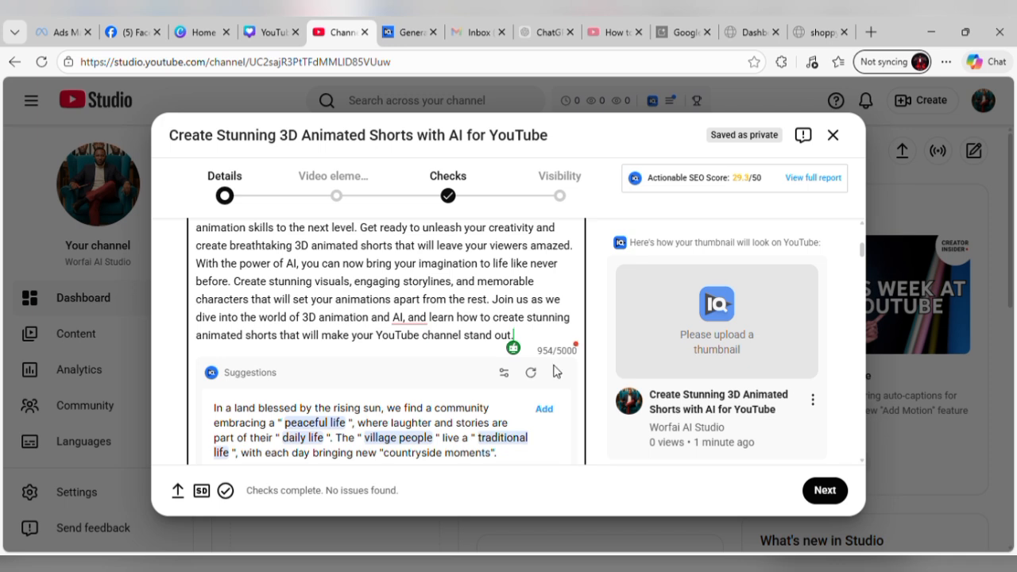
{"action": "left_click", "coordinate": [560, 370]}
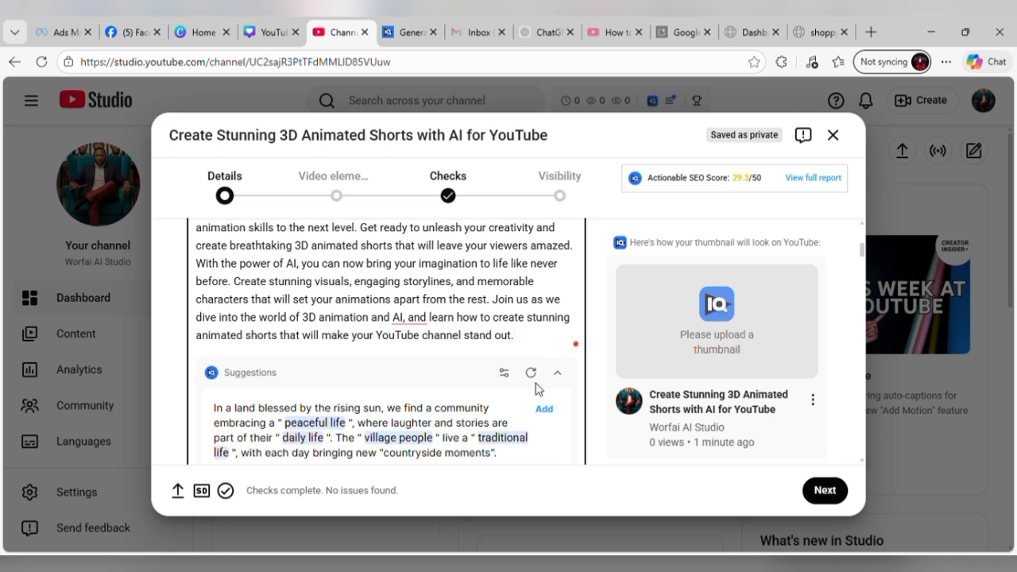
{"action": "left_click", "coordinate": [557, 373]}
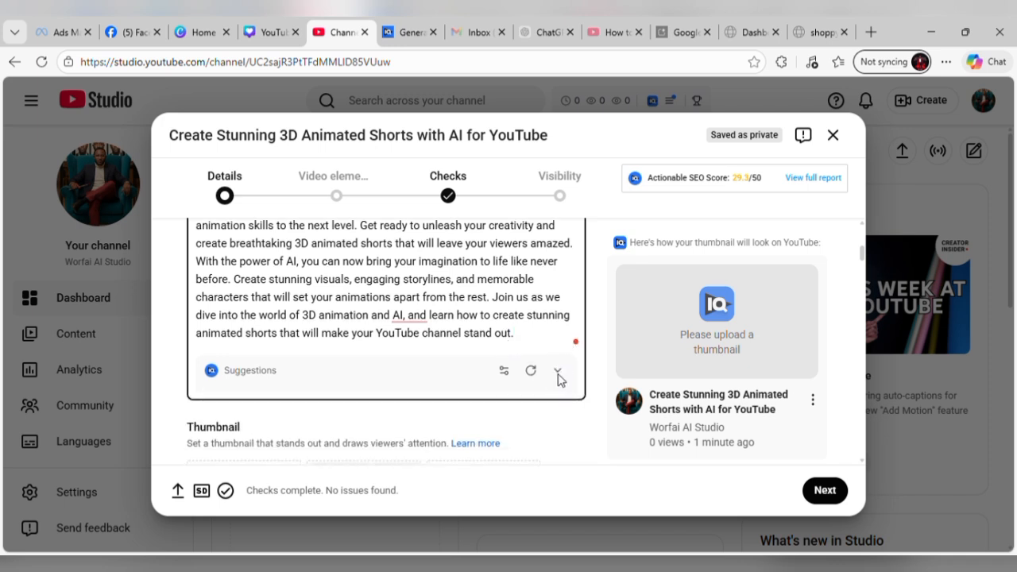
Start creating a new playlist from the video's playlist selection.
{"action": "scroll", "coordinate": [559, 379], "scroll_direction": "down", "scroll_amount": 1}
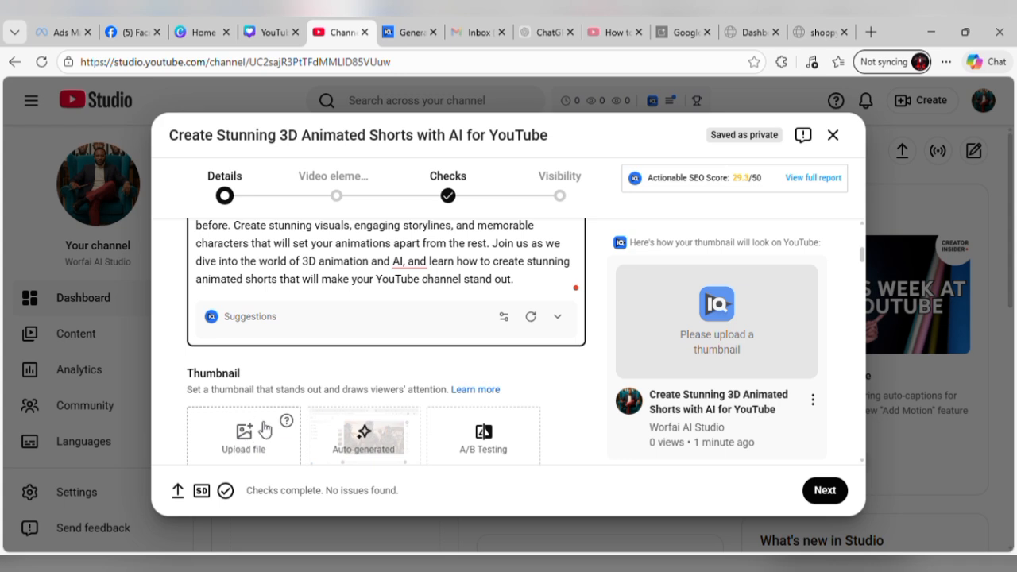
{"action": "scroll", "coordinate": [328, 419], "scroll_direction": "down", "scroll_amount": 1}
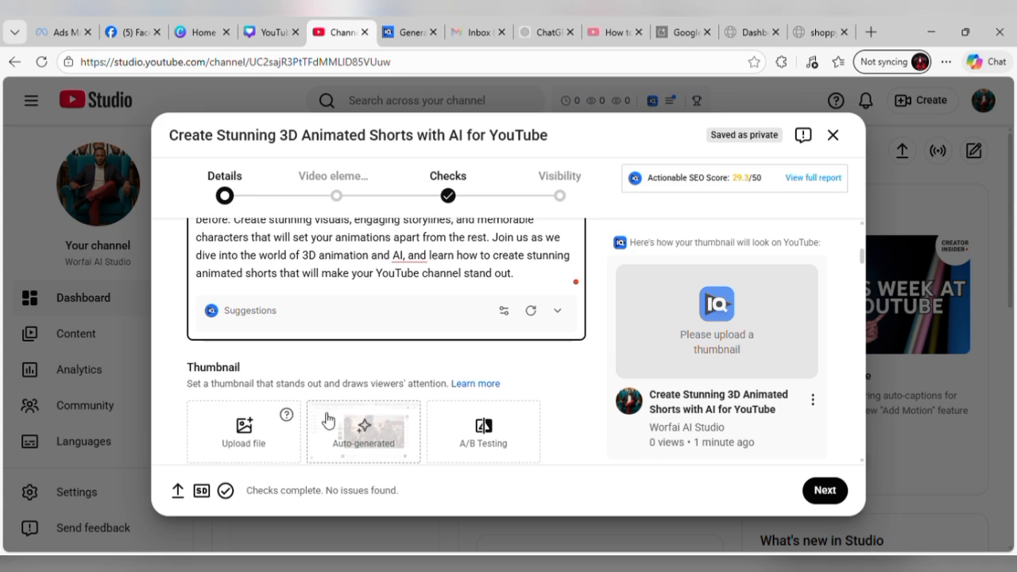
{"action": "scroll", "coordinate": [328, 420], "scroll_direction": "down", "scroll_amount": 2}
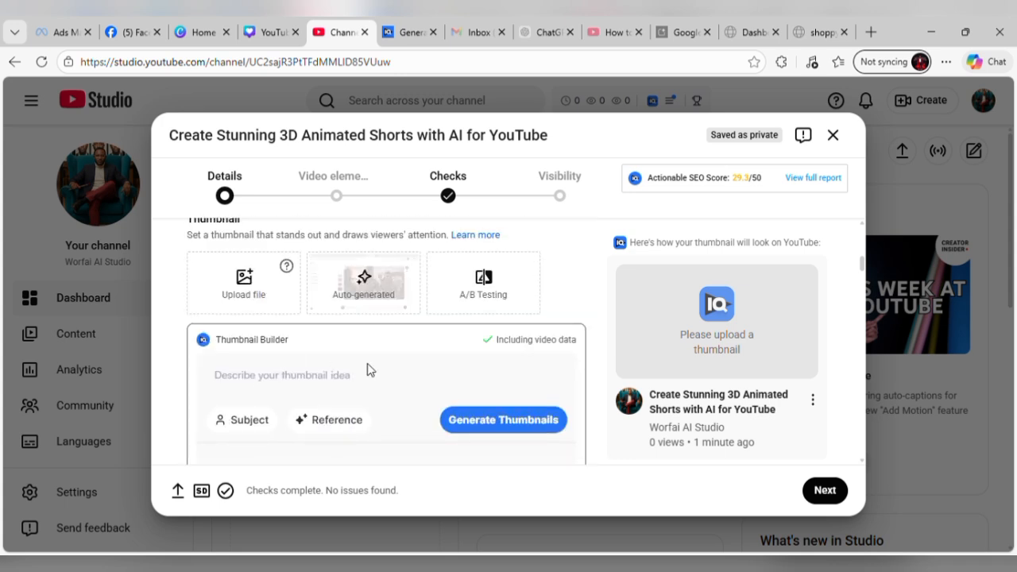
{"action": "scroll", "coordinate": [428, 385], "scroll_direction": "down", "scroll_amount": 2}
{"action": "scroll", "coordinate": [426, 386], "scroll_direction": "down", "scroll_amount": 2}
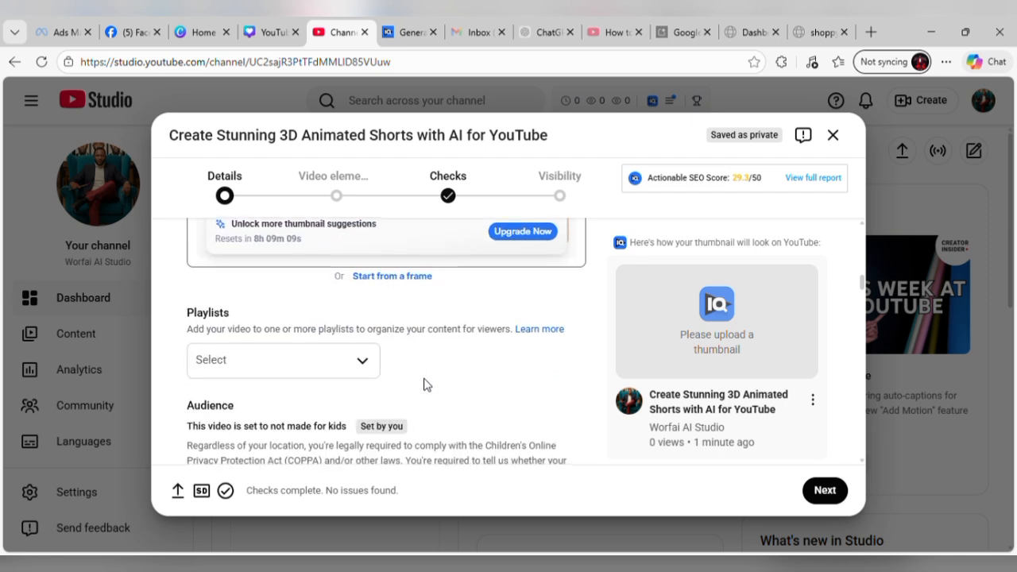
{"action": "scroll", "coordinate": [425, 384], "scroll_direction": "down", "scroll_amount": 1}
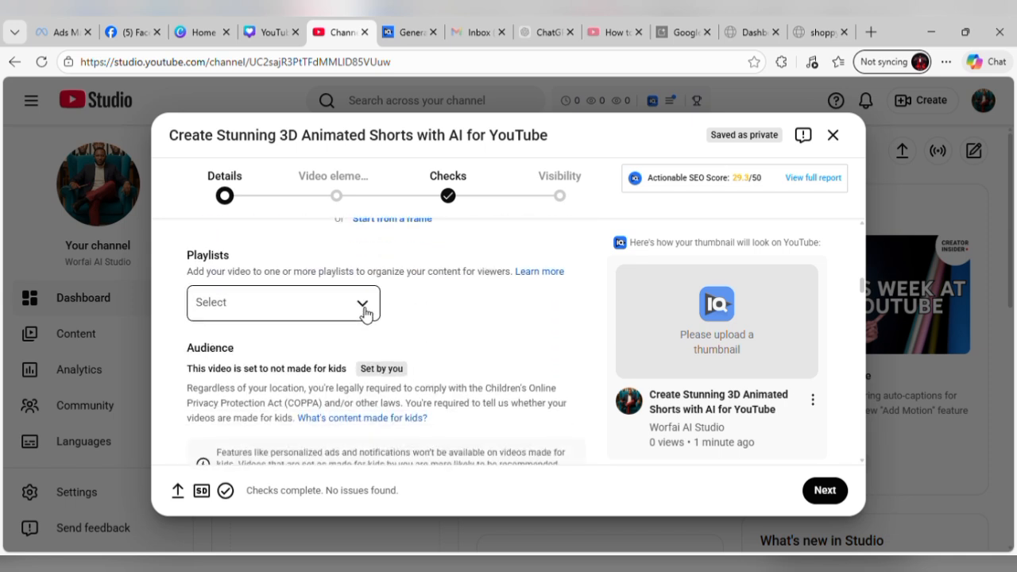
{"action": "left_click", "coordinate": [309, 311]}
{"action": "left_click", "coordinate": [309, 312]}
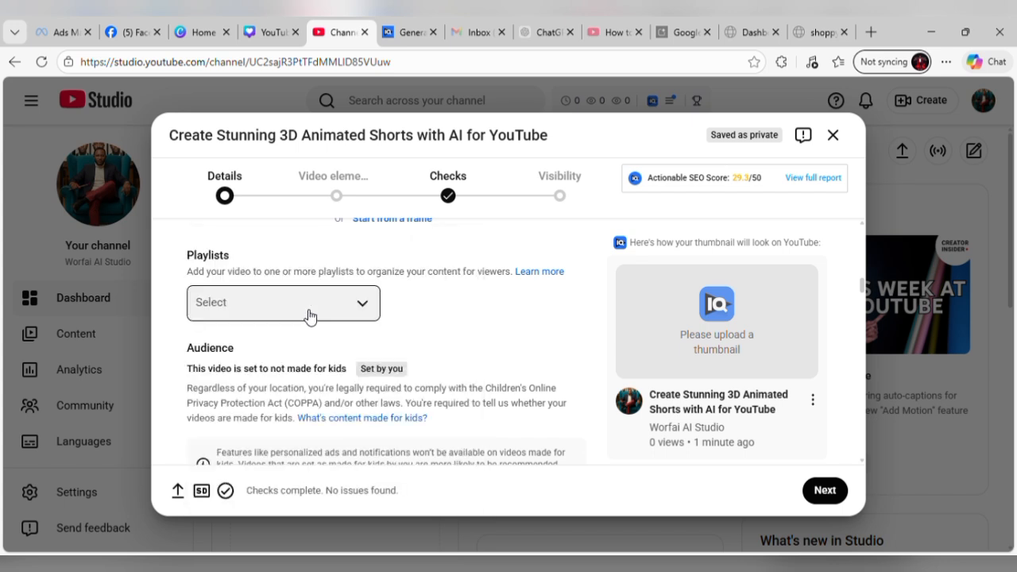
{"action": "left_click", "coordinate": [285, 308]}
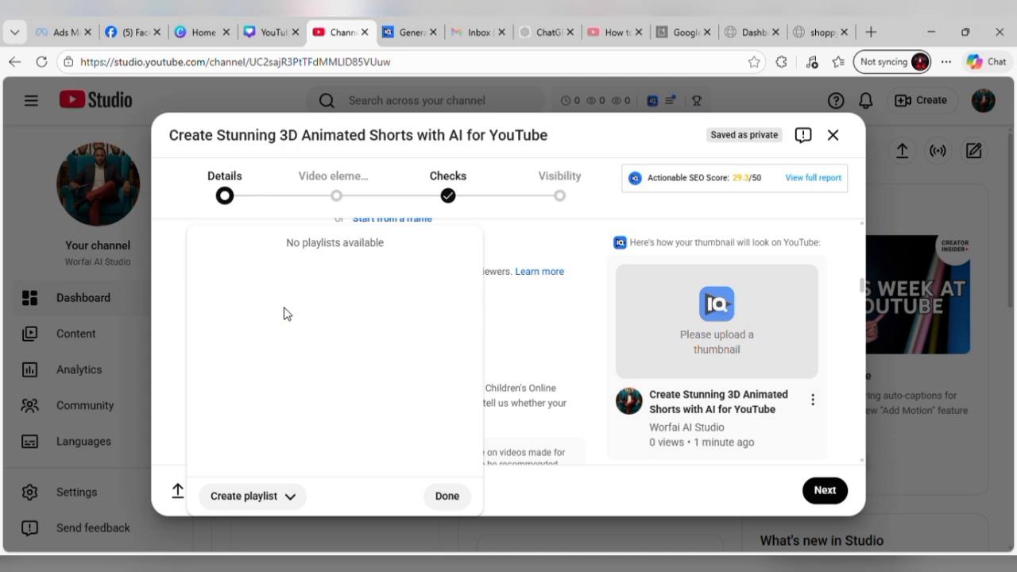
{"action": "left_click", "coordinate": [290, 497]}
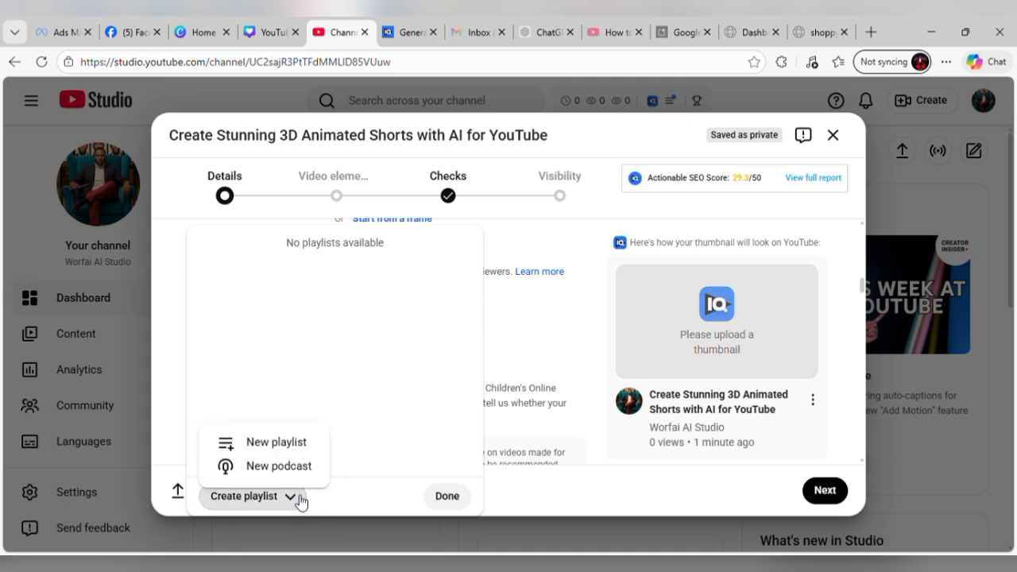
{"action": "left_click", "coordinate": [280, 442]}
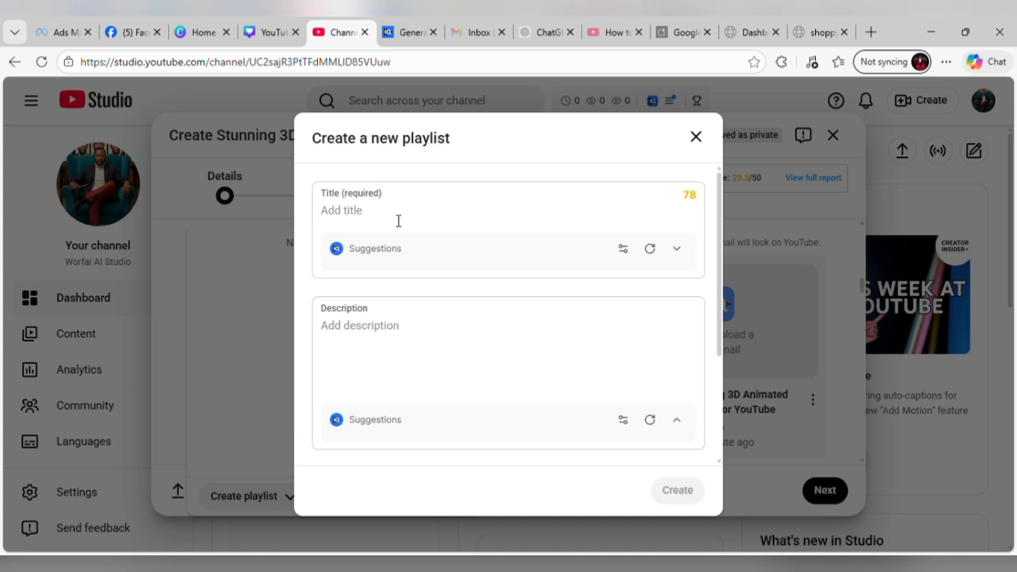
Title the playlist "AI Tutorial", collapse its description suggestions, and create it without a description.
{"action": "left_click", "coordinate": [353, 210]}
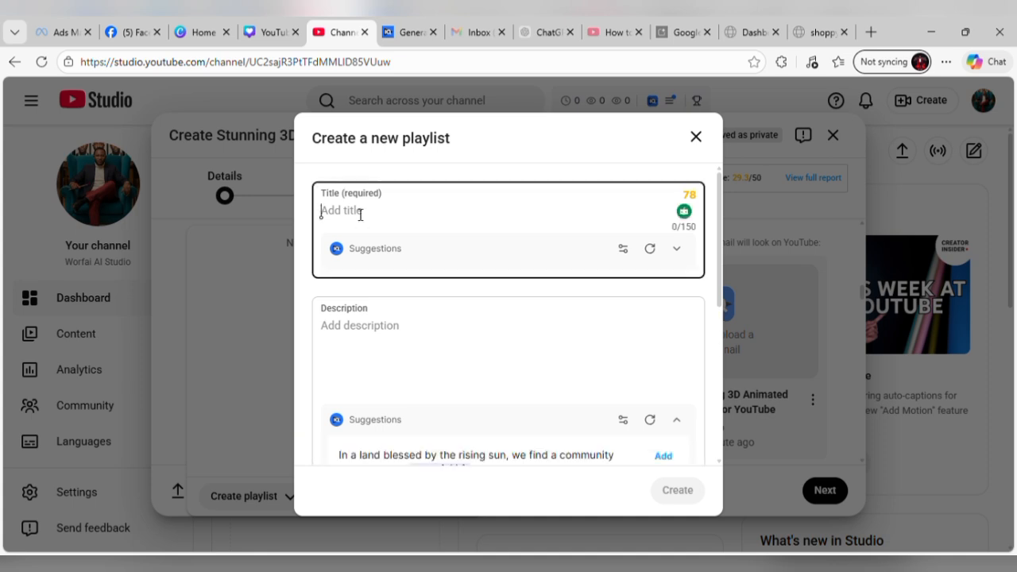
{"action": "type", "text": "A"}
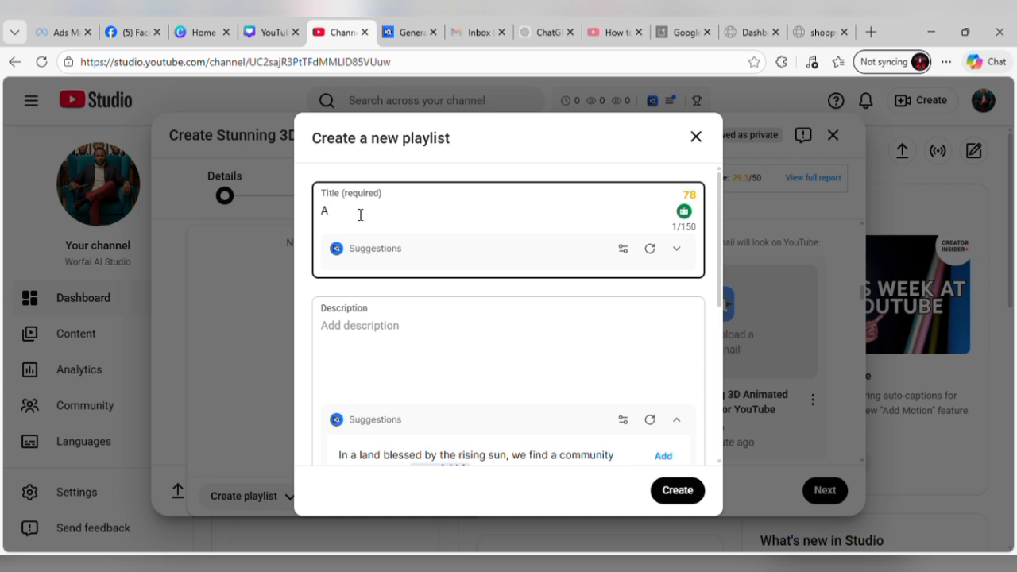
{"action": "type", "text": "I Tutorial"}
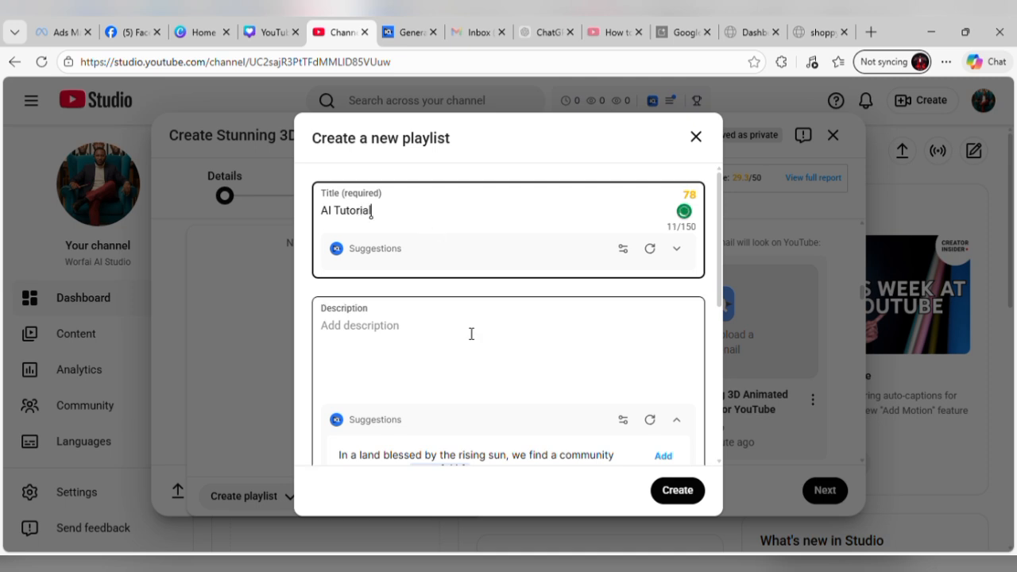
{"action": "scroll", "coordinate": [466, 361], "scroll_direction": "down", "scroll_amount": 1}
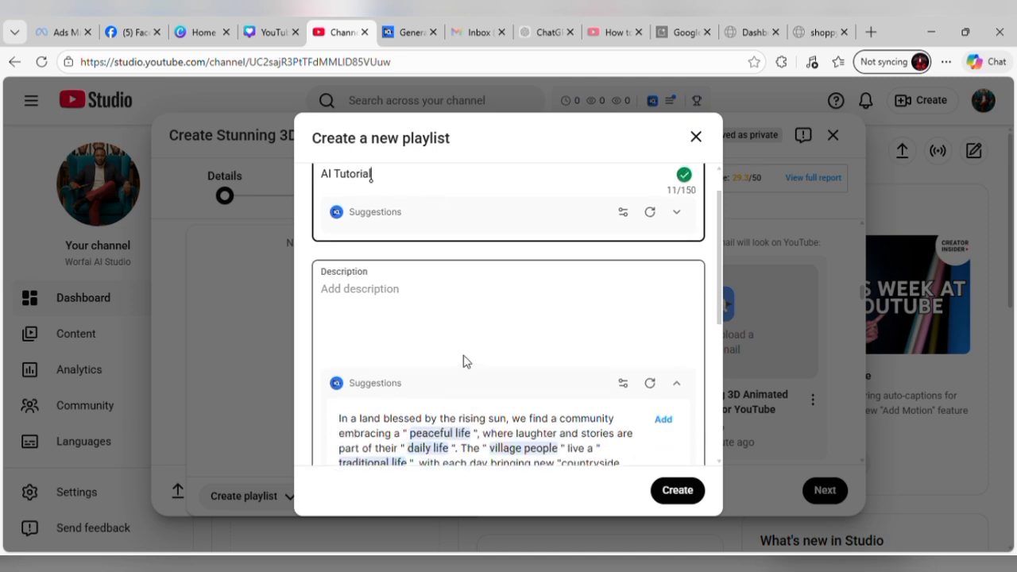
{"action": "scroll", "coordinate": [466, 361], "scroll_direction": "down", "scroll_amount": 3}
{"action": "scroll", "coordinate": [465, 361], "scroll_direction": "up", "scroll_amount": 2}
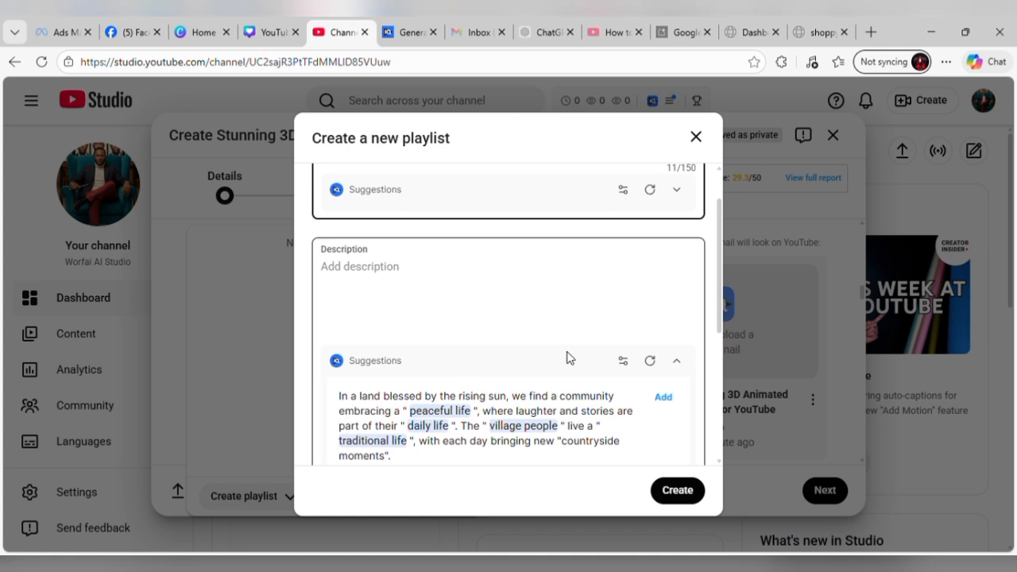
{"action": "left_click", "coordinate": [676, 362]}
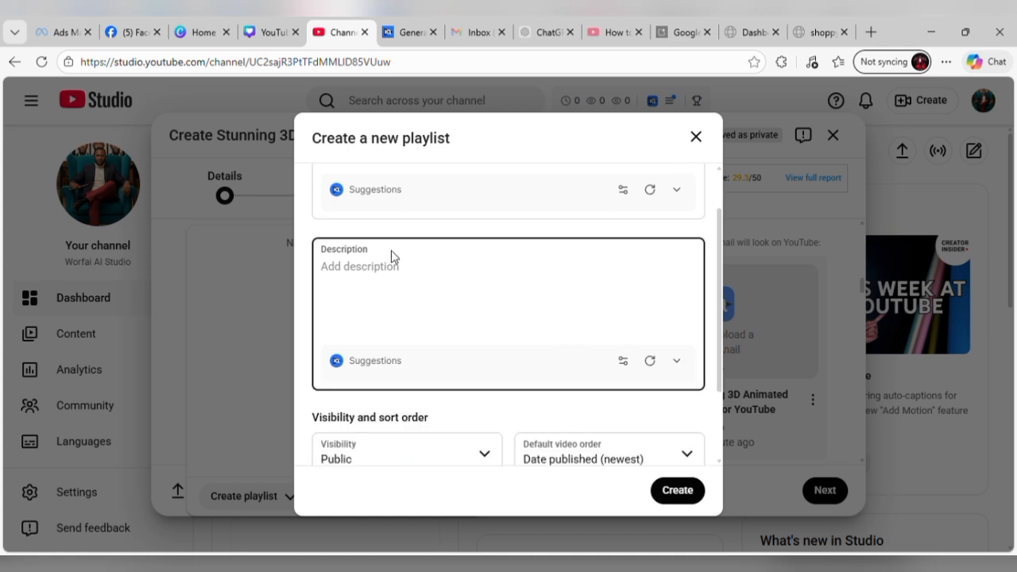
{"action": "scroll", "coordinate": [509, 314], "scroll_direction": "up", "scroll_amount": 1}
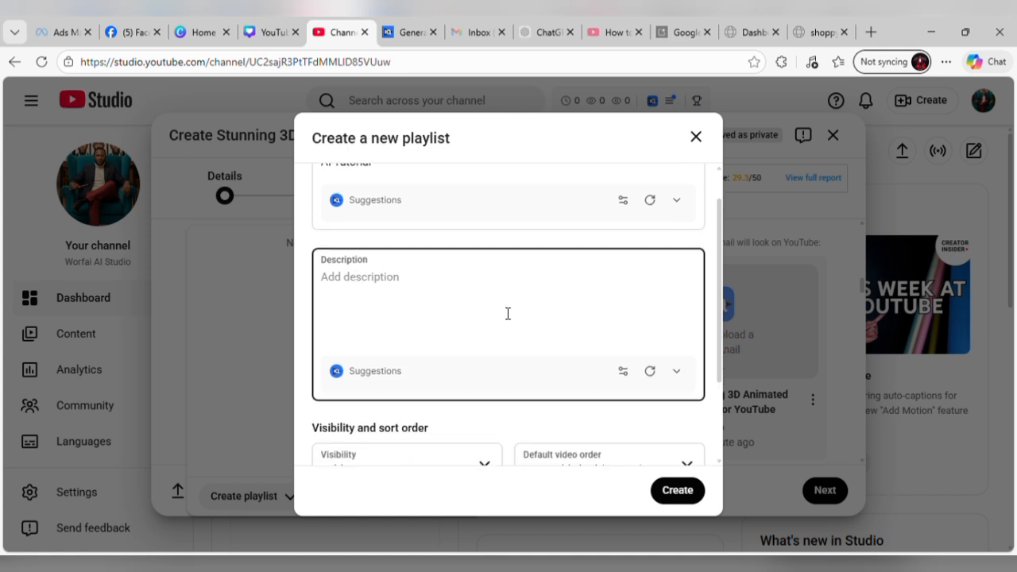
{"action": "left_click", "coordinate": [671, 491]}
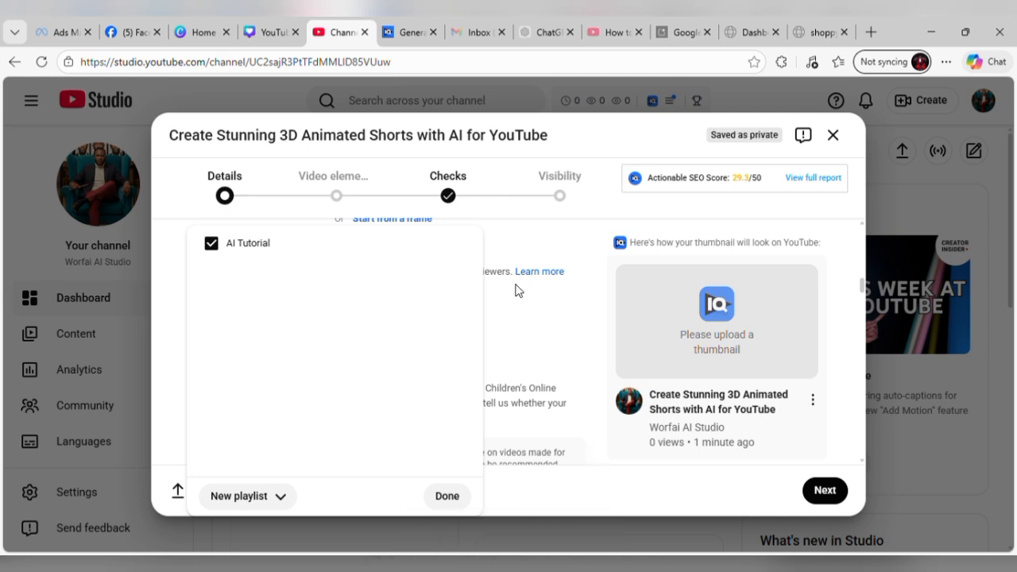
Close the playlist selection and answer Yes to the altered content question in the video's details.
{"action": "left_click", "coordinate": [581, 132]}
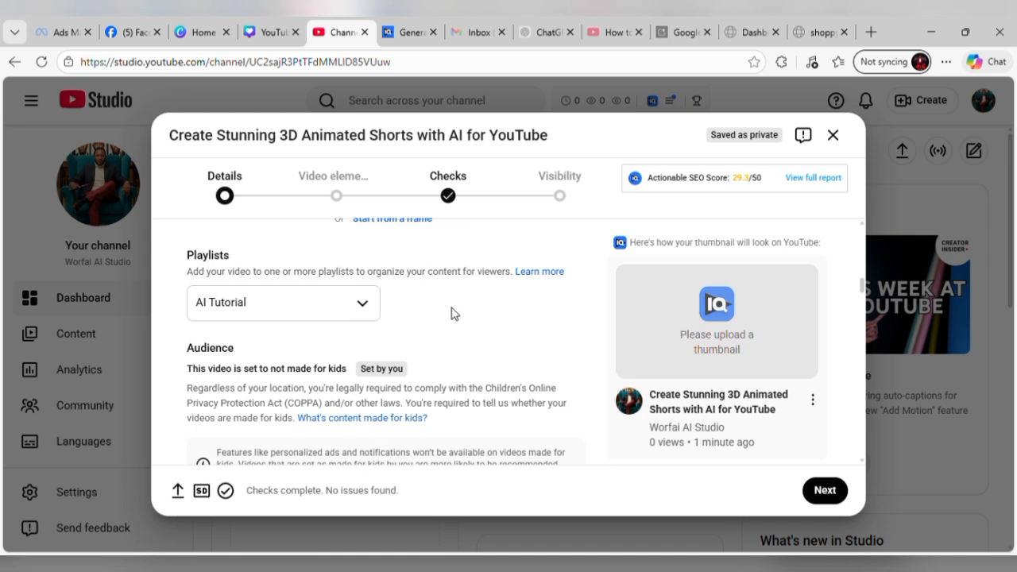
{"action": "scroll", "coordinate": [451, 313], "scroll_direction": "down", "scroll_amount": 3}
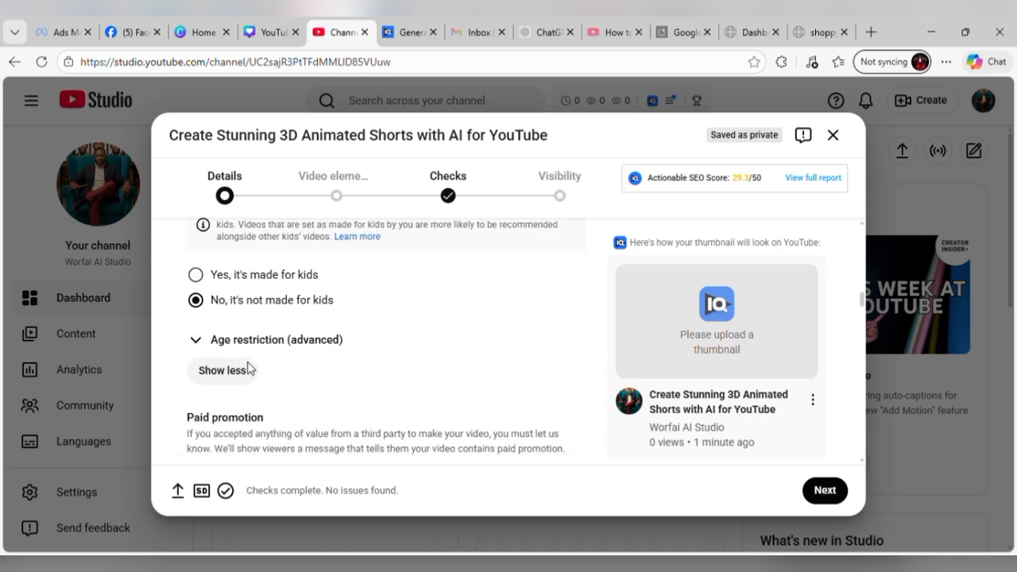
{"action": "scroll", "coordinate": [275, 397], "scroll_direction": "down", "scroll_amount": 1}
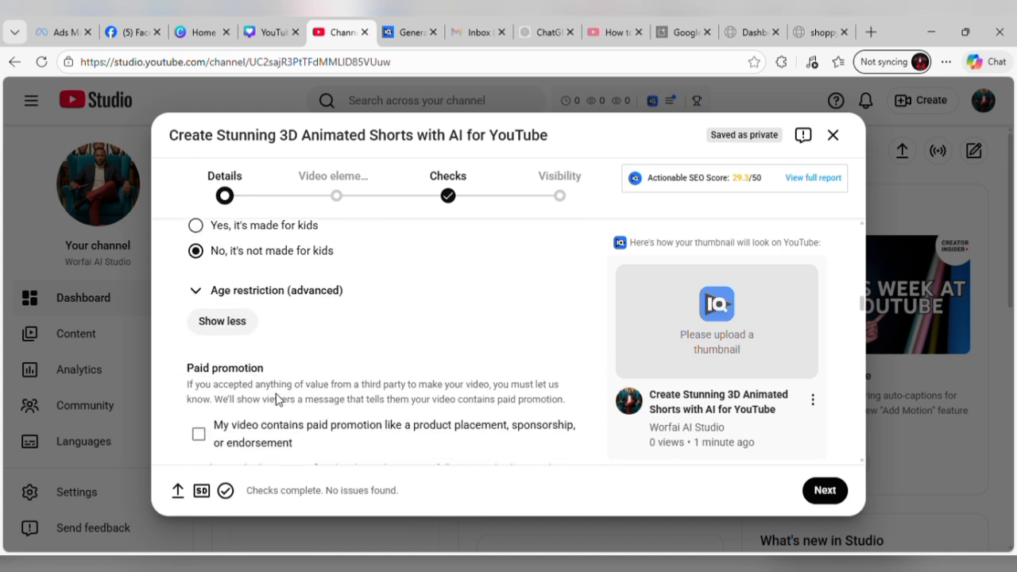
{"action": "scroll", "coordinate": [278, 399], "scroll_direction": "down", "scroll_amount": 3}
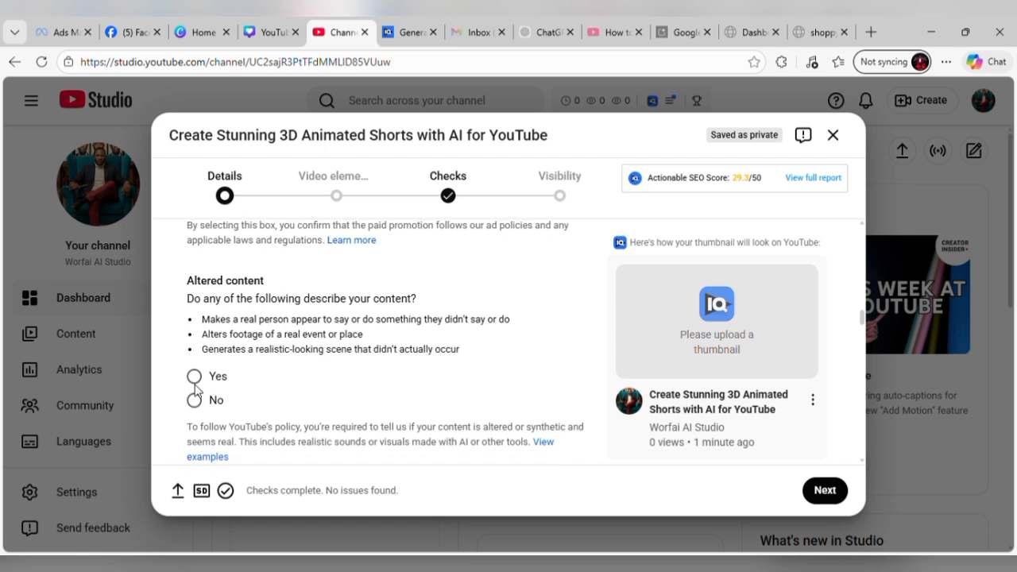
{"action": "left_click", "coordinate": [195, 377]}
{"action": "scroll", "coordinate": [270, 385], "scroll_direction": "down", "scroll_amount": 1}
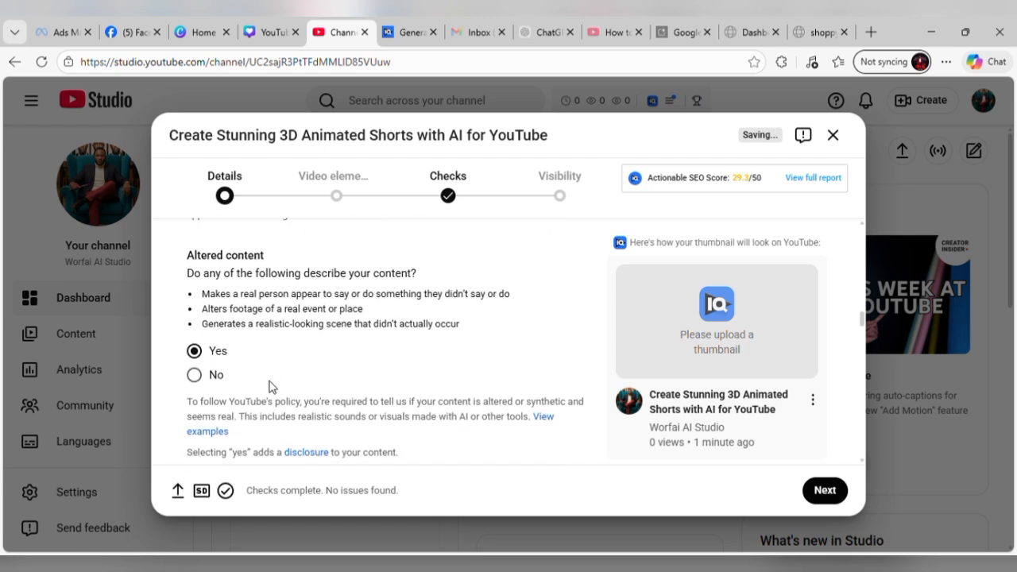
{"action": "scroll", "coordinate": [270, 387], "scroll_direction": "down", "scroll_amount": 3}
{"action": "scroll", "coordinate": [272, 384], "scroll_direction": "up", "scroll_amount": 2}
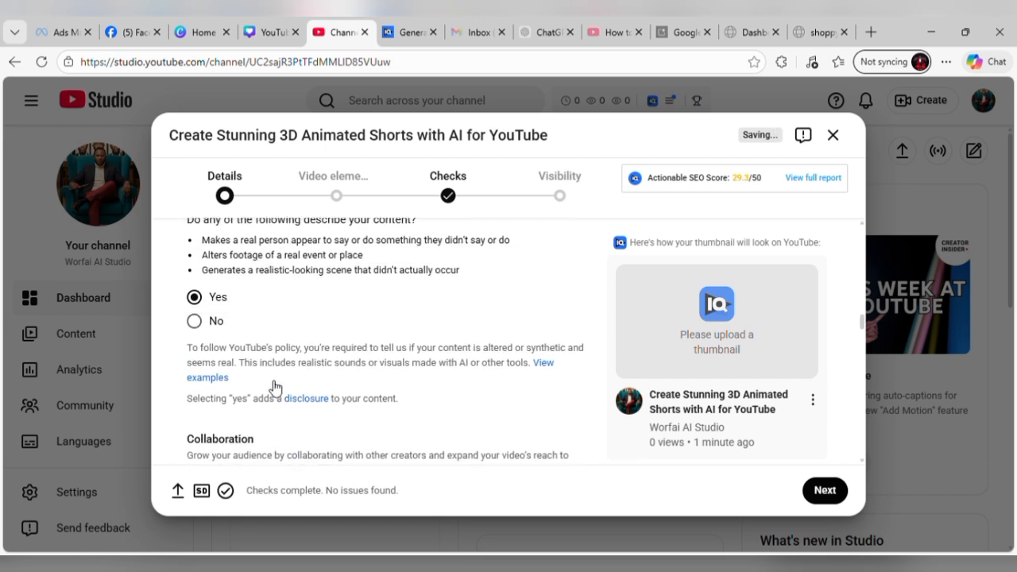
{"action": "scroll", "coordinate": [274, 387], "scroll_direction": "up", "scroll_amount": 2}
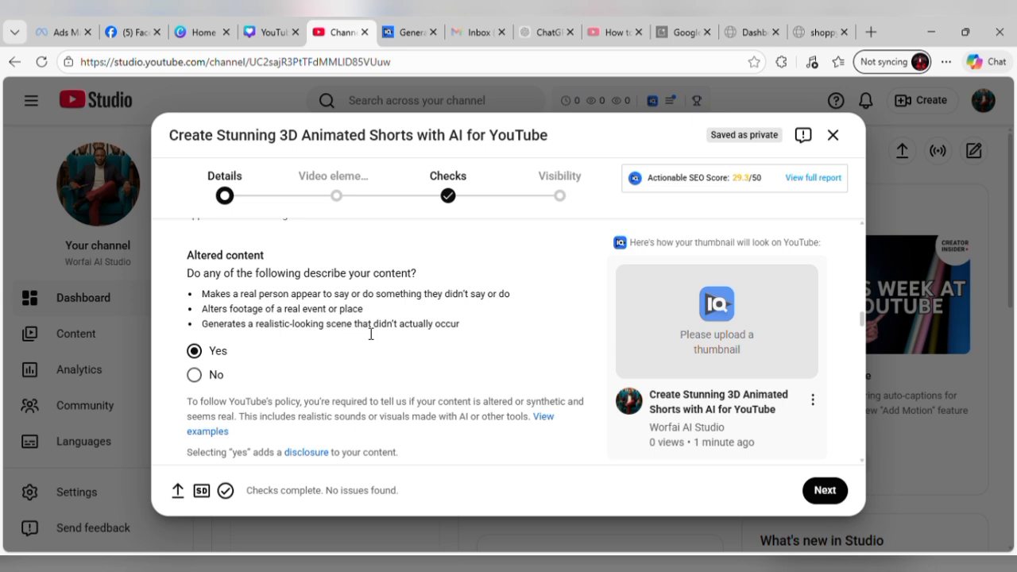
Clear all the existing hashtag tags from the video's Tags field.
{"action": "scroll", "coordinate": [284, 359], "scroll_direction": "down", "scroll_amount": 2}
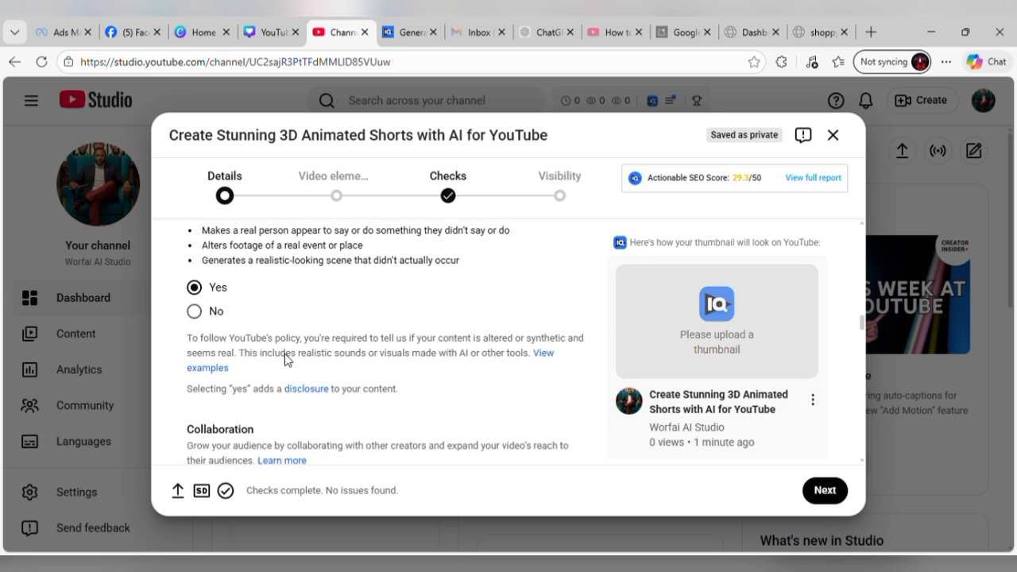
{"action": "scroll", "coordinate": [286, 359], "scroll_direction": "down", "scroll_amount": 5}
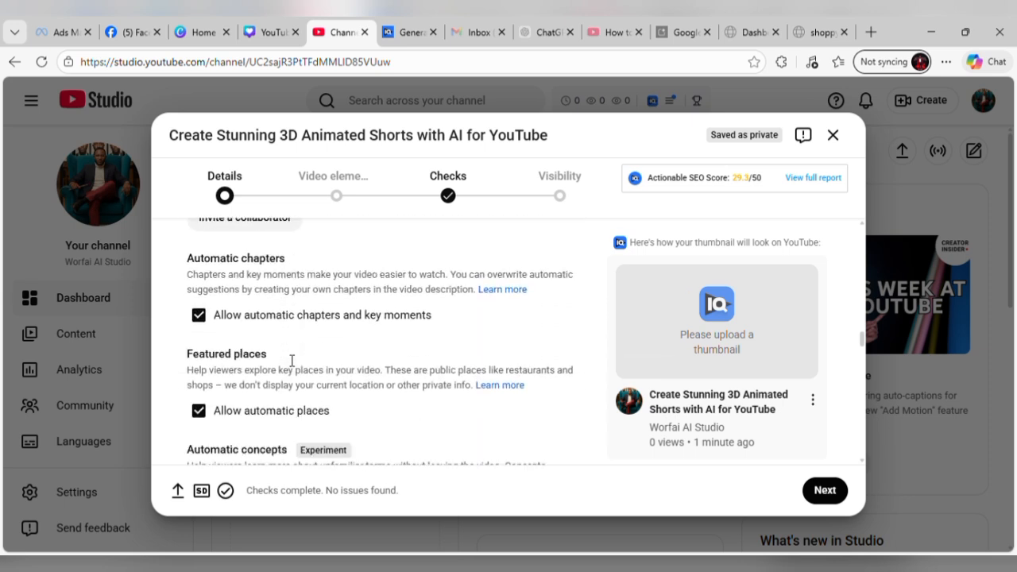
{"action": "scroll", "coordinate": [263, 334], "scroll_direction": "down", "scroll_amount": 5}
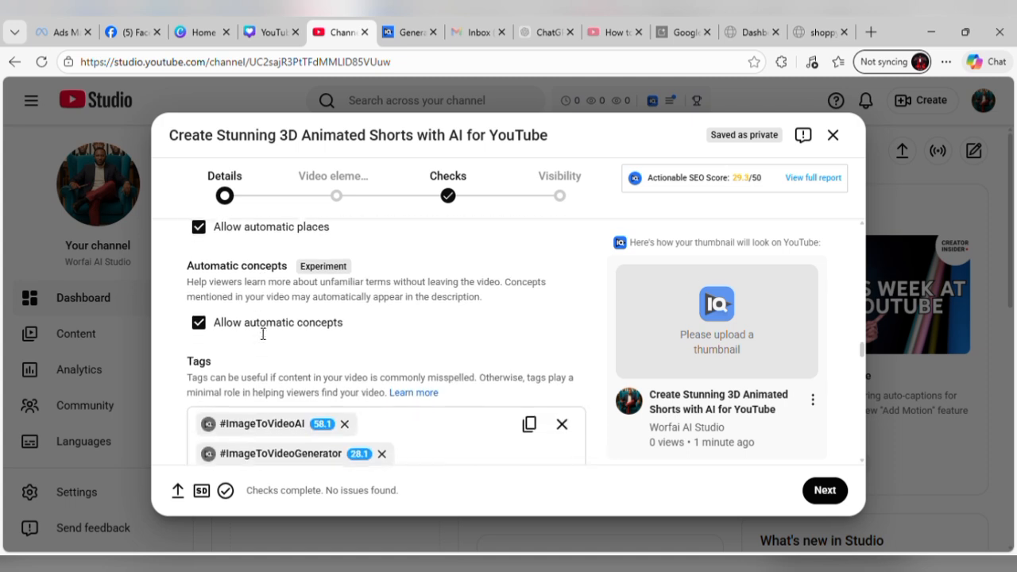
{"action": "scroll", "coordinate": [266, 349], "scroll_direction": "down", "scroll_amount": 4}
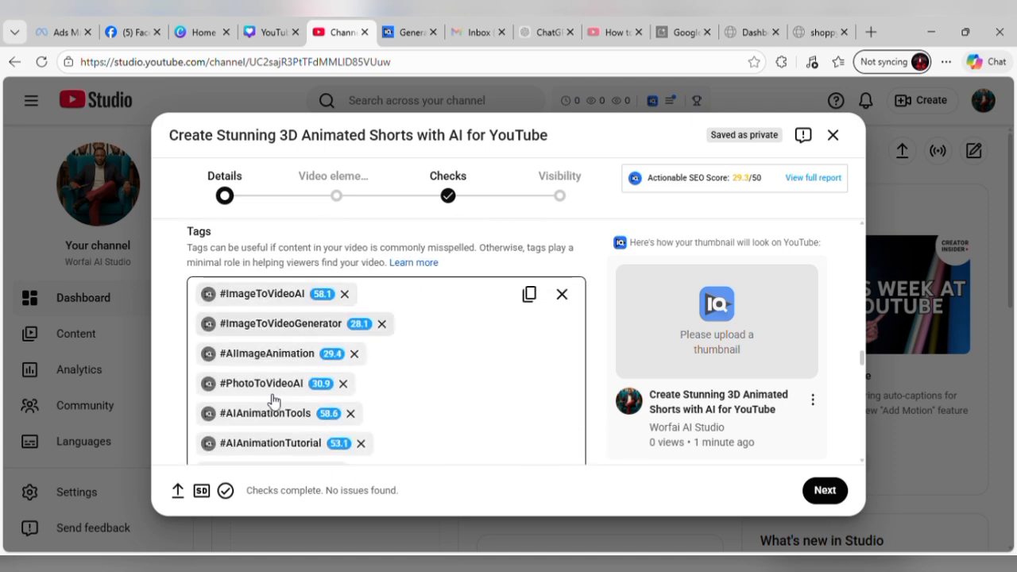
{"action": "scroll", "coordinate": [326, 362], "scroll_direction": "down", "scroll_amount": 5}
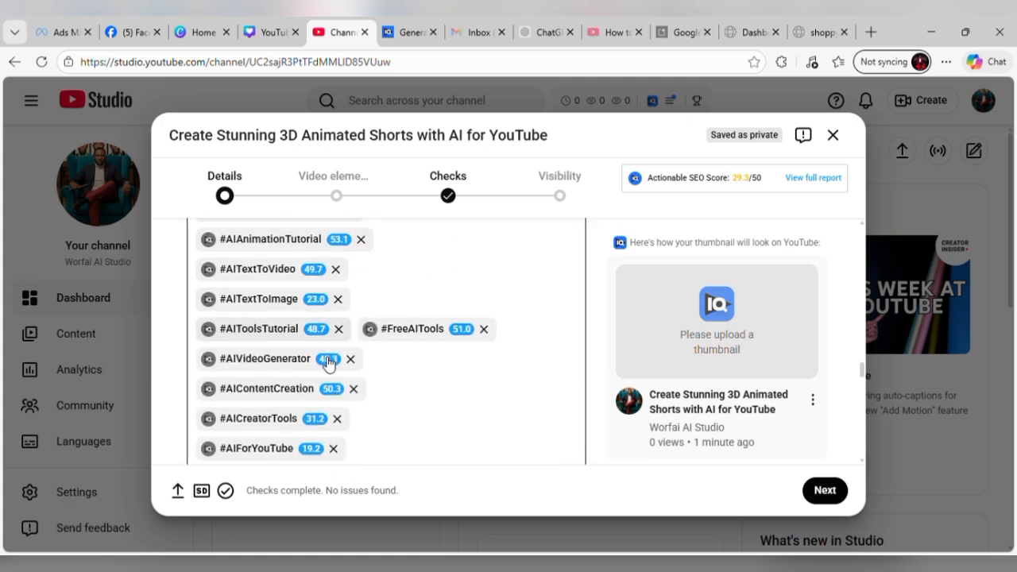
{"action": "scroll", "coordinate": [328, 362], "scroll_direction": "down", "scroll_amount": 4}
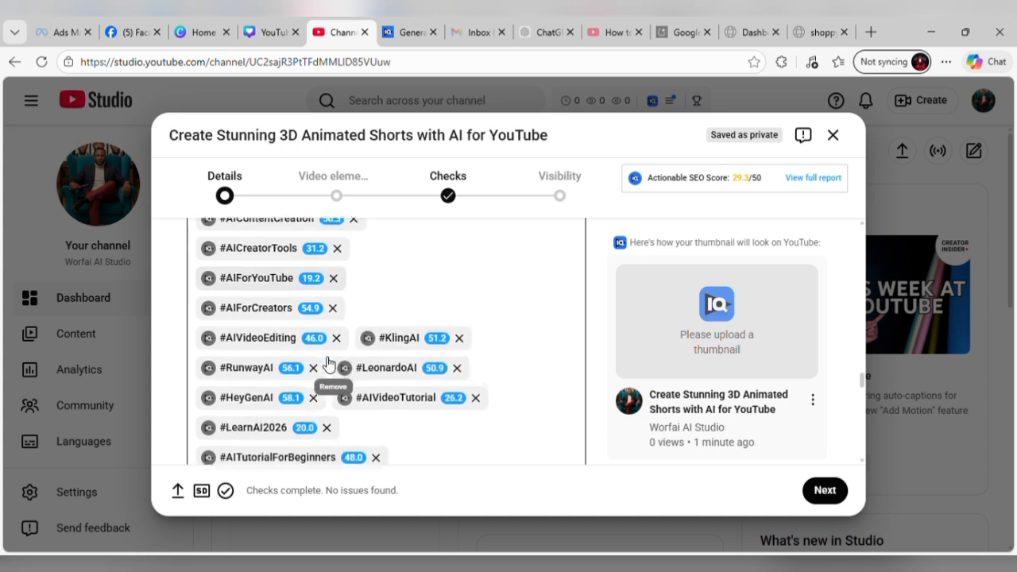
{"action": "scroll", "coordinate": [328, 362], "scroll_direction": "up", "scroll_amount": 10}
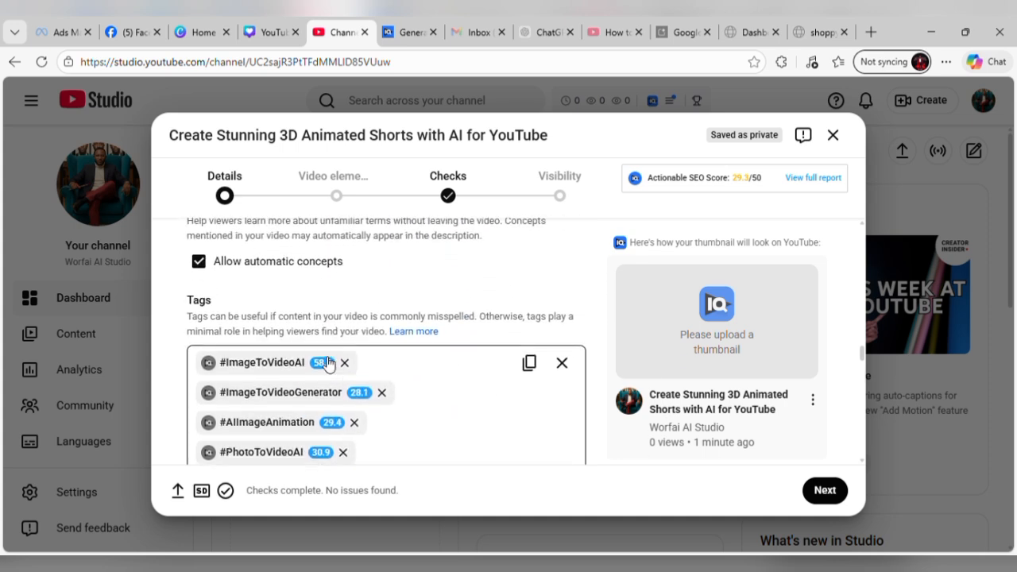
{"action": "left_click", "coordinate": [561, 363]}
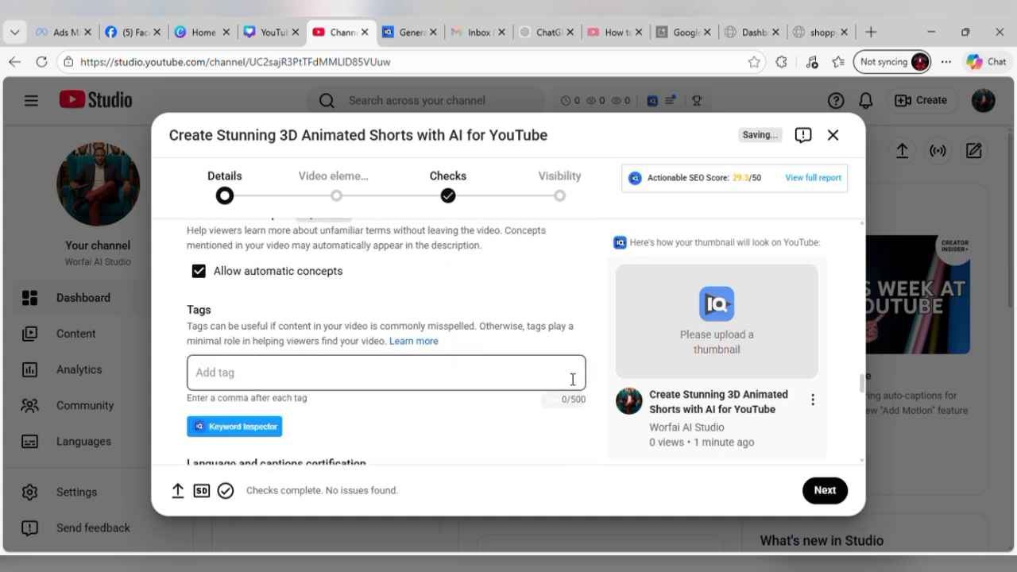
Switch to the vidIQ page and copy its full set of generated tags.
{"action": "left_click", "coordinate": [406, 37]}
{"action": "scroll", "coordinate": [439, 294], "scroll_direction": "down", "scroll_amount": 3}
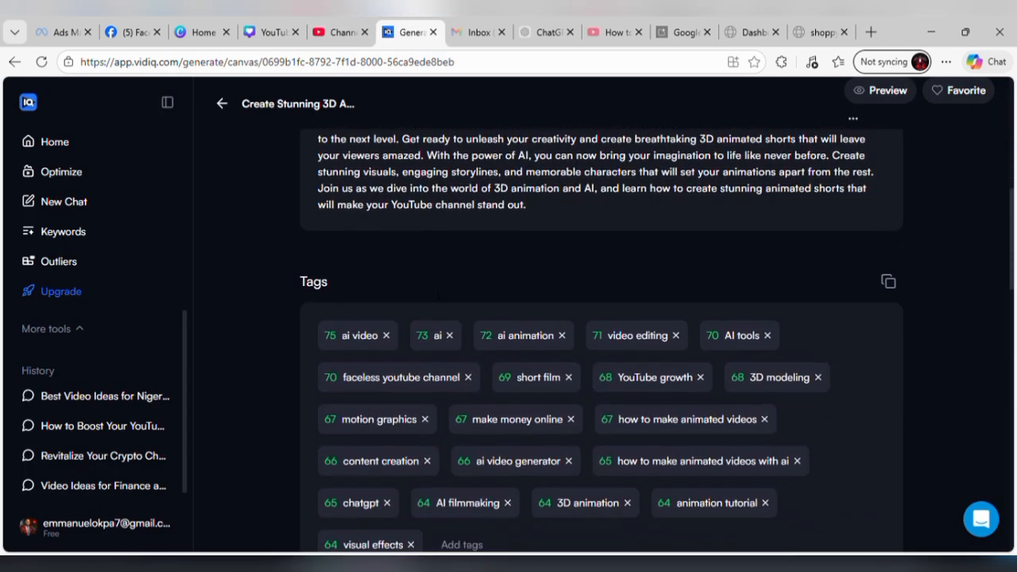
{"action": "scroll", "coordinate": [438, 294], "scroll_direction": "down", "scroll_amount": 3}
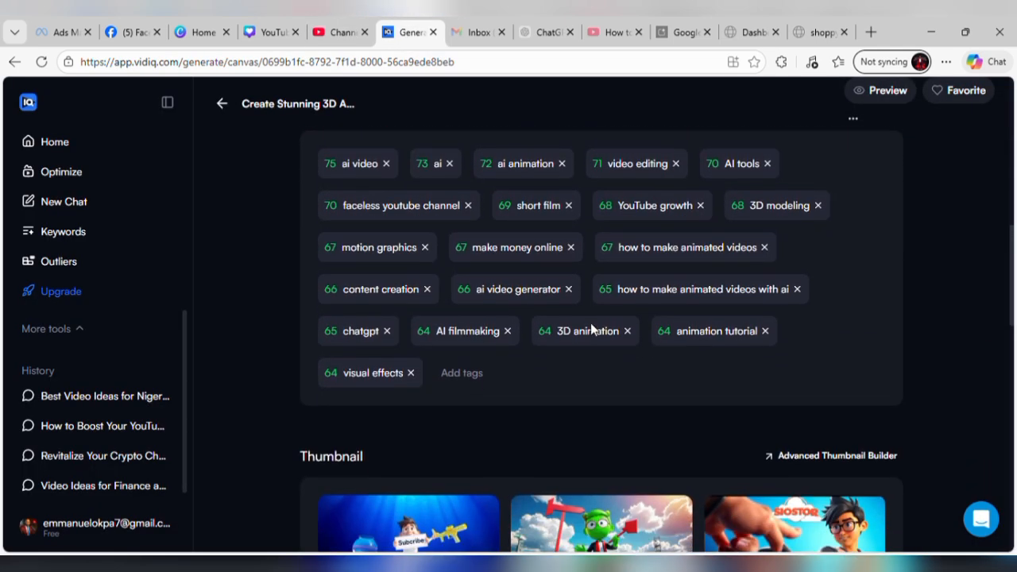
{"action": "scroll", "coordinate": [590, 324], "scroll_direction": "up", "scroll_amount": 2}
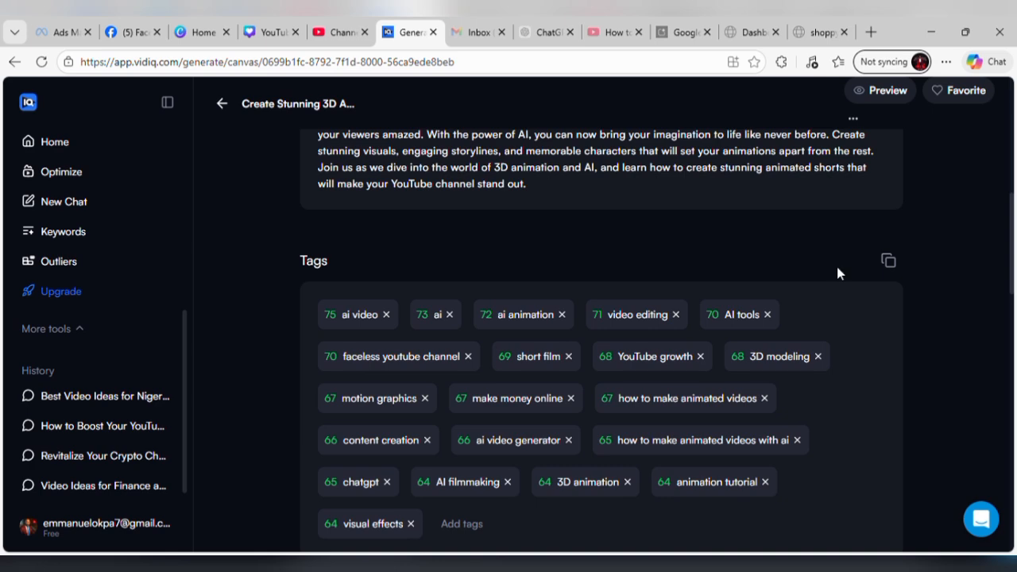
{"action": "left_click", "coordinate": [888, 261]}
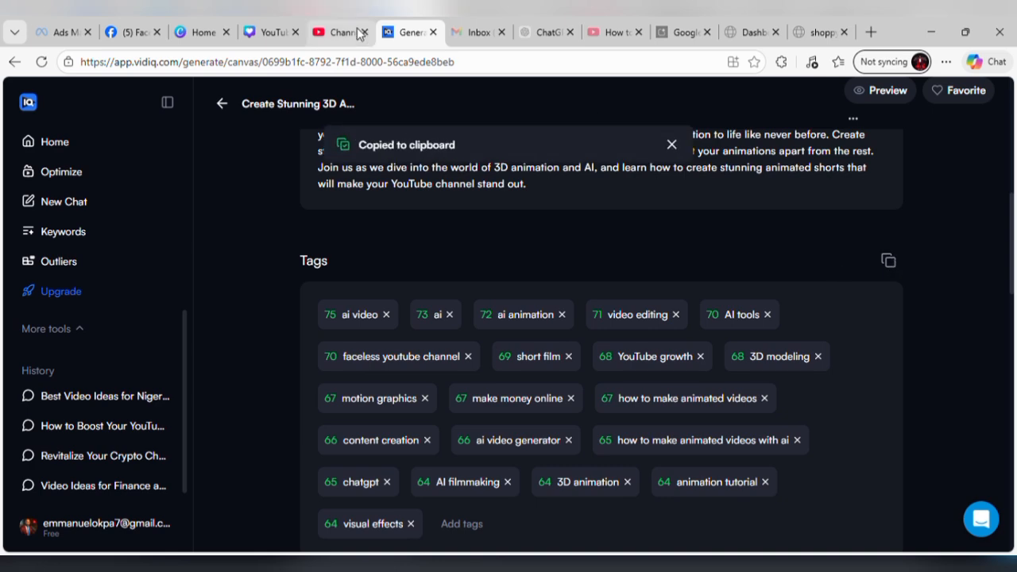
Return to YouTube Studio and paste the copied tags into the video's empty Tags field.
{"action": "left_click", "coordinate": [343, 33]}
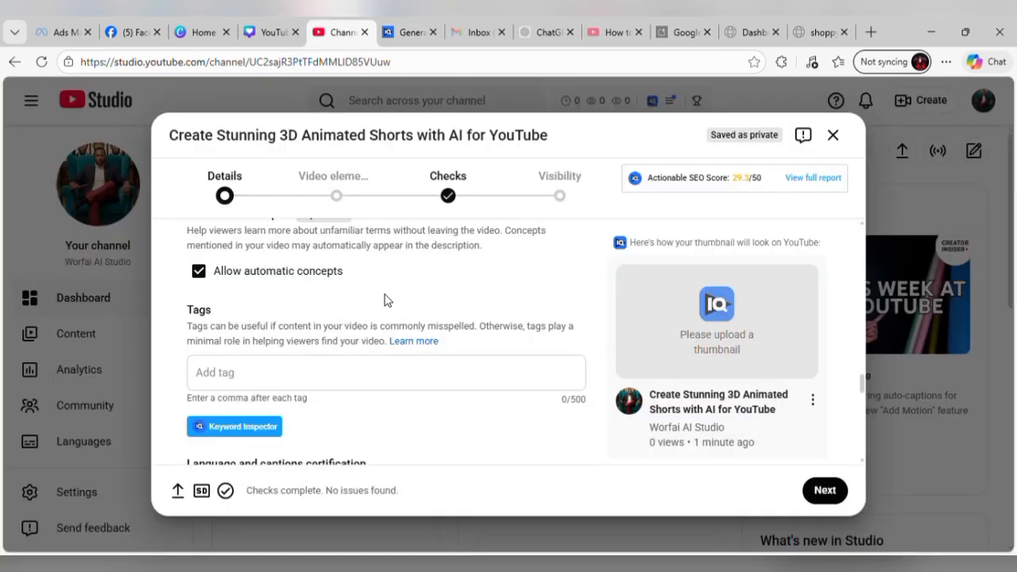
{"action": "left_click", "coordinate": [288, 378]}
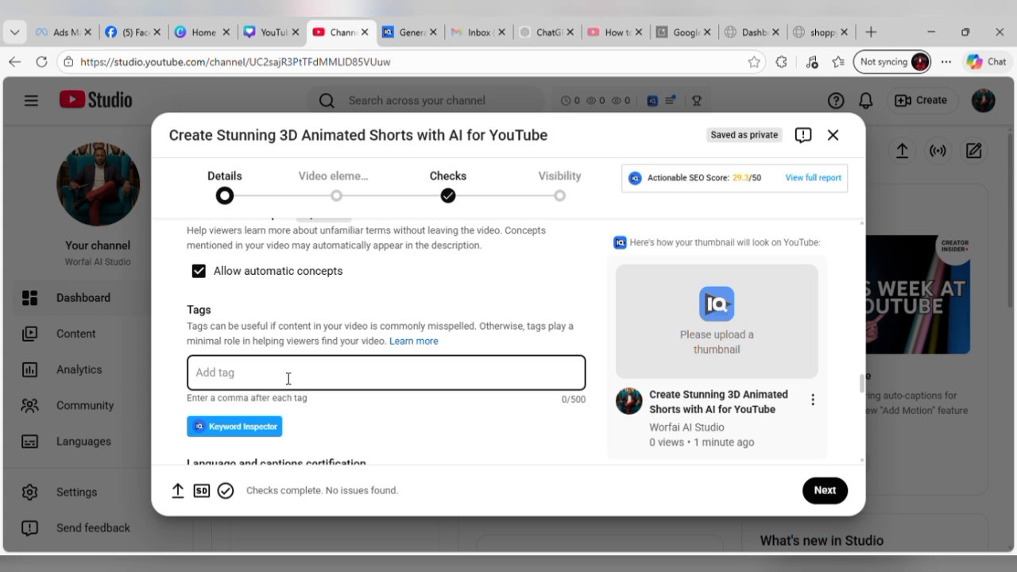
{"action": "key", "text": "ctrl+v"}
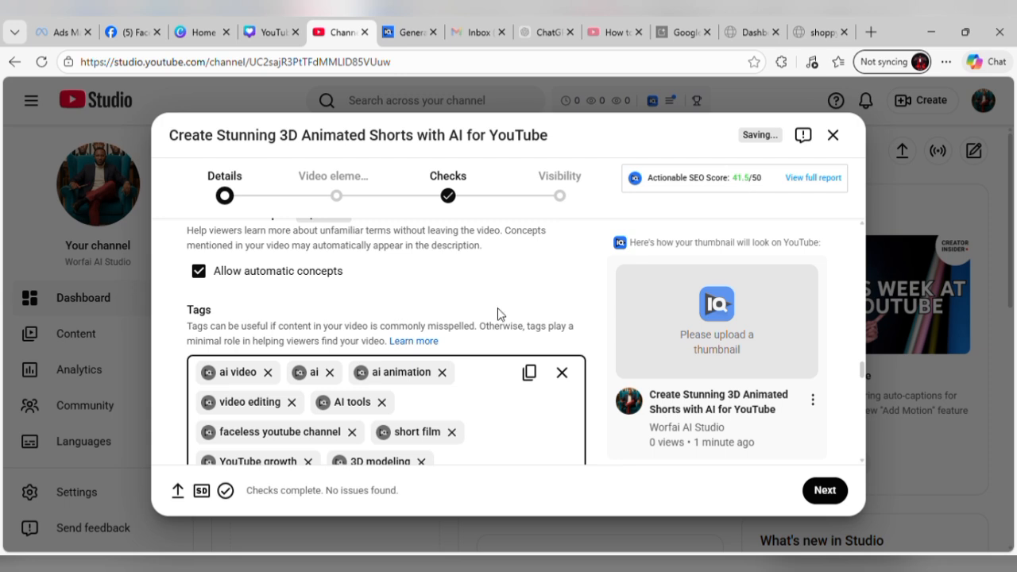
Review the remaining video details, from language, recording date and license to category, comments and ratings.
{"action": "scroll", "coordinate": [496, 314], "scroll_direction": "down", "scroll_amount": 3}
{"action": "scroll", "coordinate": [494, 316], "scroll_direction": "down", "scroll_amount": 5}
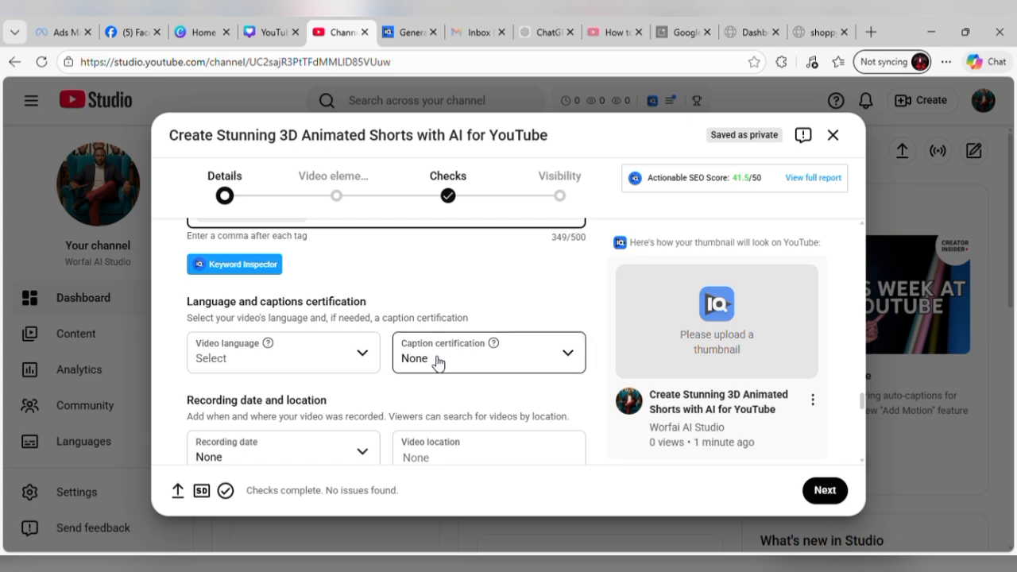
{"action": "scroll", "coordinate": [504, 367], "scroll_direction": "down", "scroll_amount": 3}
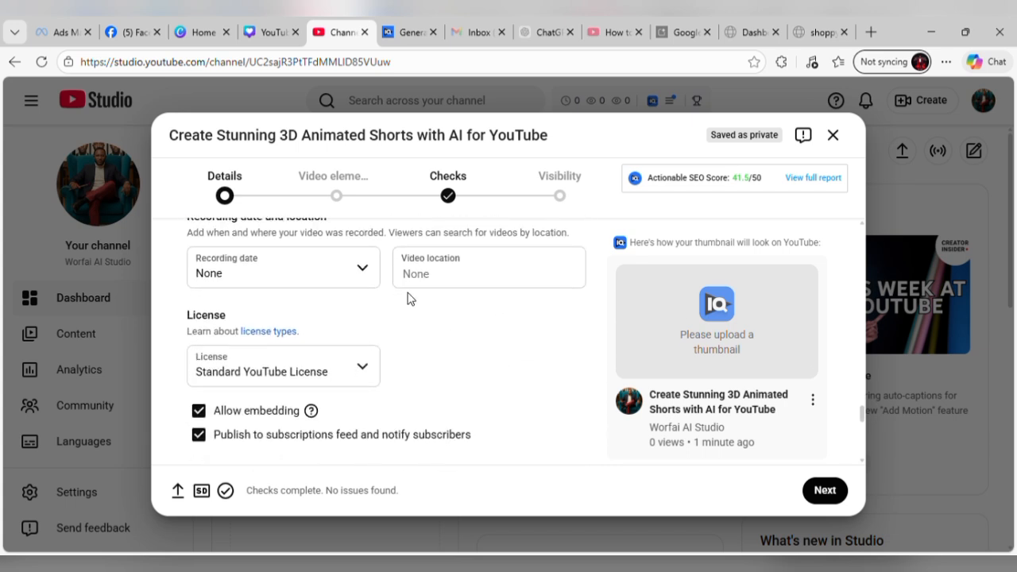
{"action": "scroll", "coordinate": [388, 363], "scroll_direction": "down", "scroll_amount": 3}
{"action": "scroll", "coordinate": [388, 363], "scroll_direction": "down", "scroll_amount": 3}
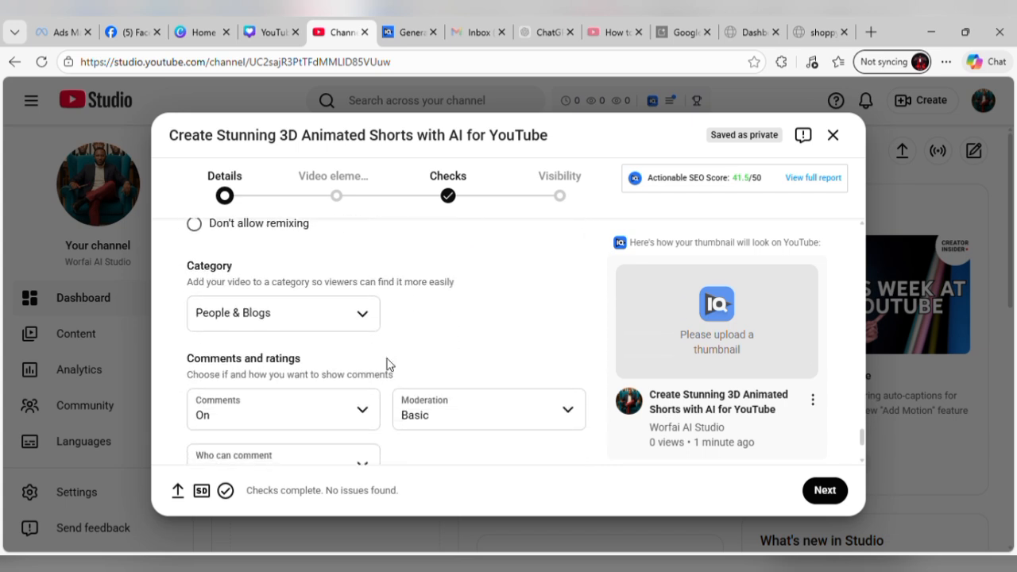
{"action": "scroll", "coordinate": [268, 262], "scroll_direction": "up", "scroll_amount": 1}
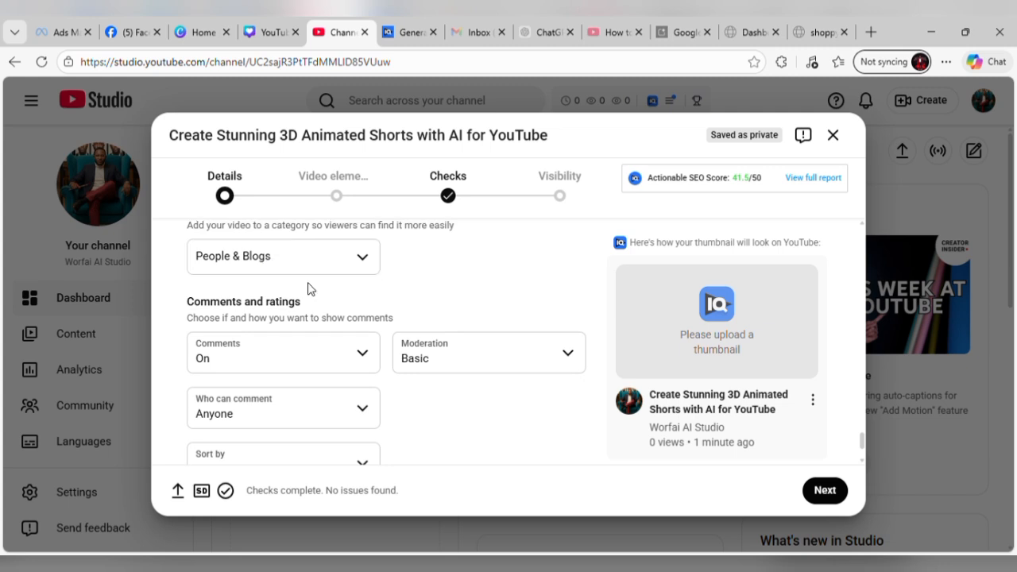
{"action": "scroll", "coordinate": [309, 286], "scroll_direction": "down", "scroll_amount": 2}
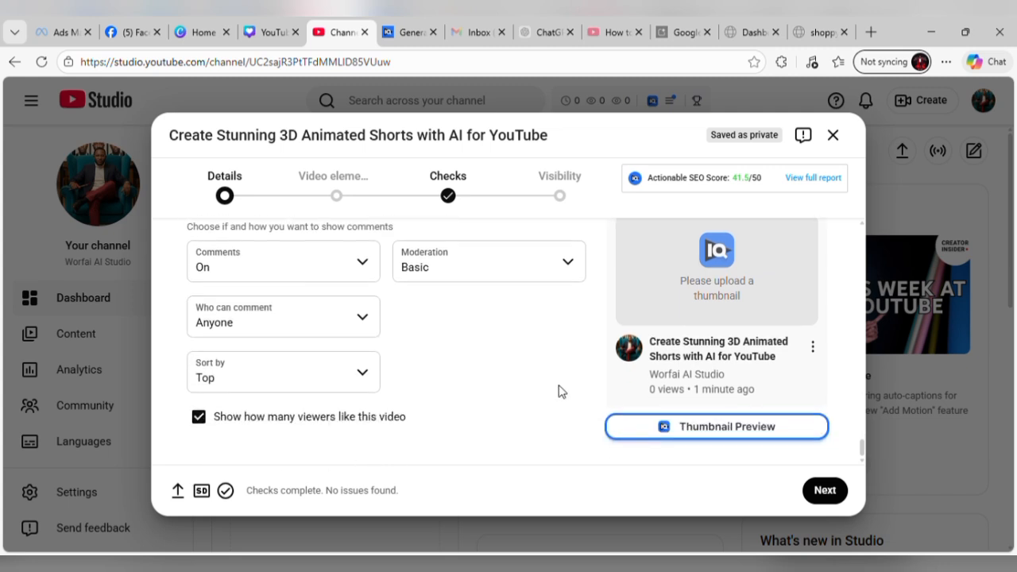
In the video elements, add an end screen with the first "1 video, 1 subscribe" template and save it.
{"action": "left_click", "coordinate": [344, 205]}
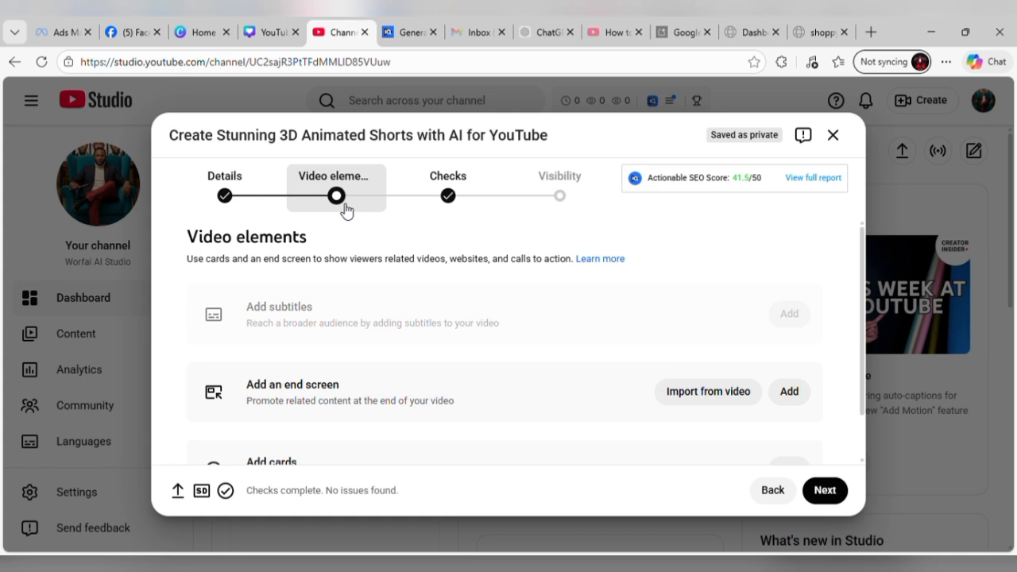
{"action": "scroll", "coordinate": [288, 377], "scroll_direction": "down", "scroll_amount": 1}
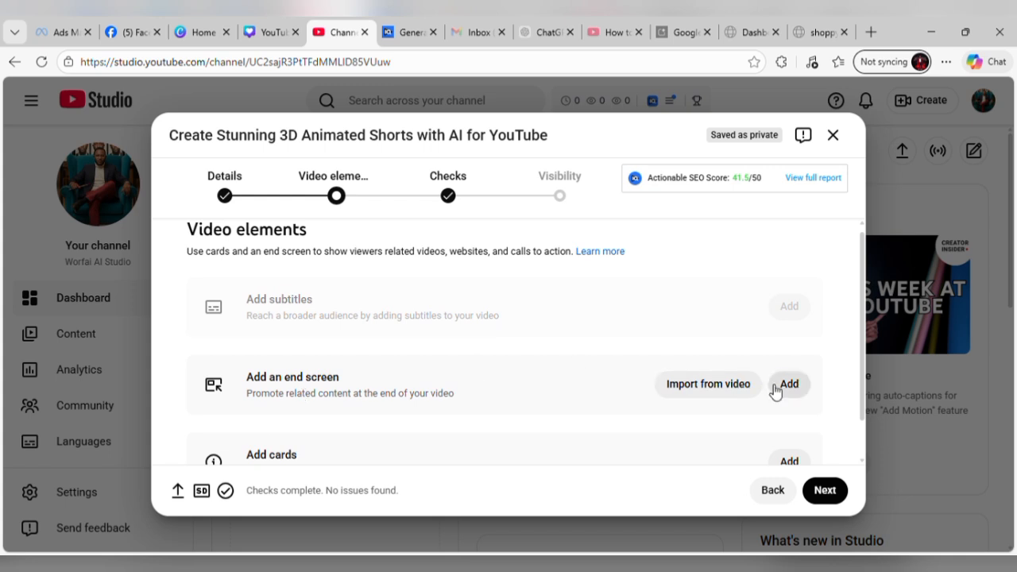
{"action": "scroll", "coordinate": [793, 390], "scroll_direction": "down", "scroll_amount": 1}
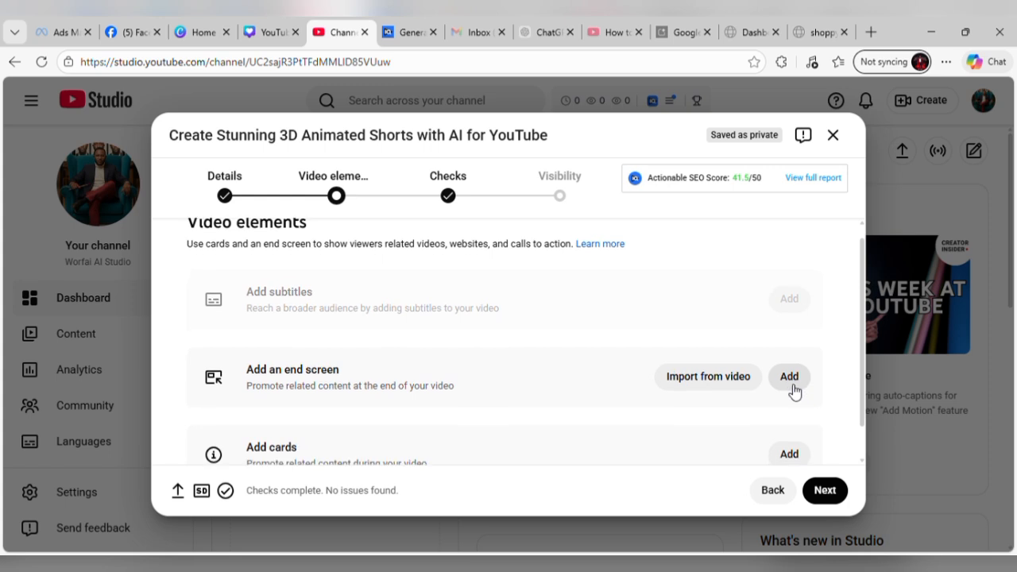
{"action": "left_click", "coordinate": [792, 386]}
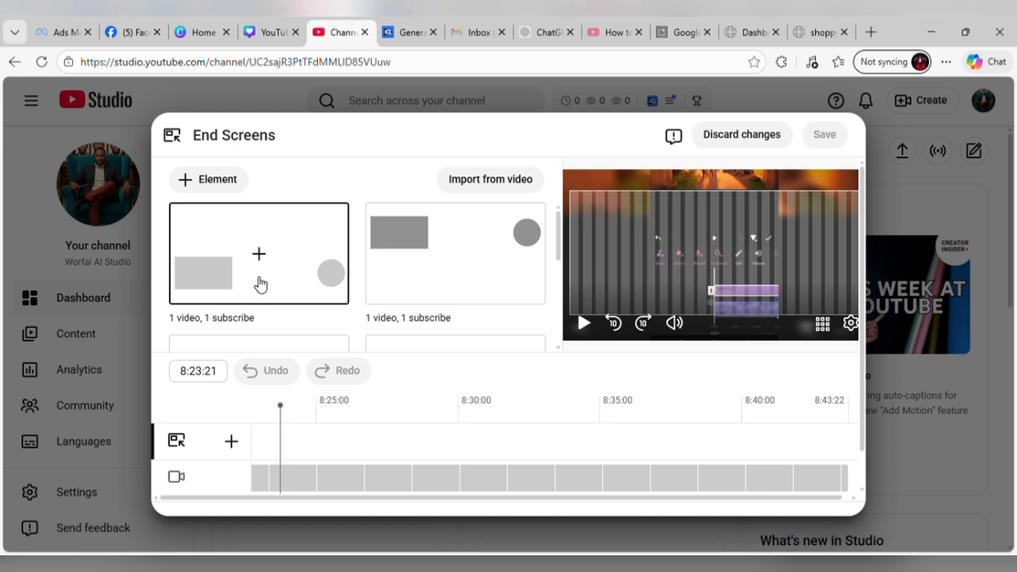
{"action": "left_click", "coordinate": [260, 284]}
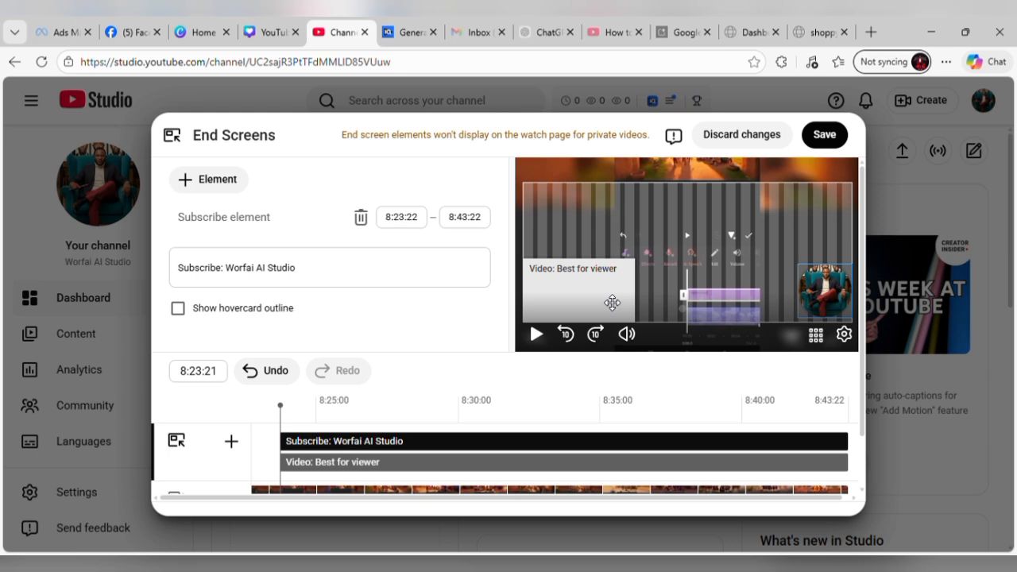
{"action": "left_click", "coordinate": [826, 137]}
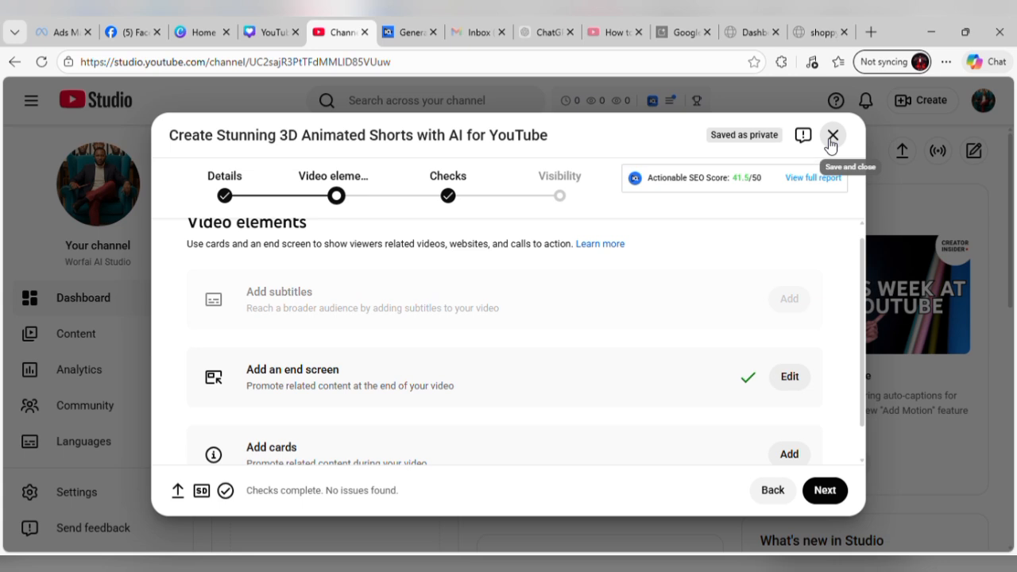
Add a playlist card for the AI Tutorial playlist at 1:51:26 in the video.
{"action": "scroll", "coordinate": [357, 357], "scroll_direction": "down", "scroll_amount": 1}
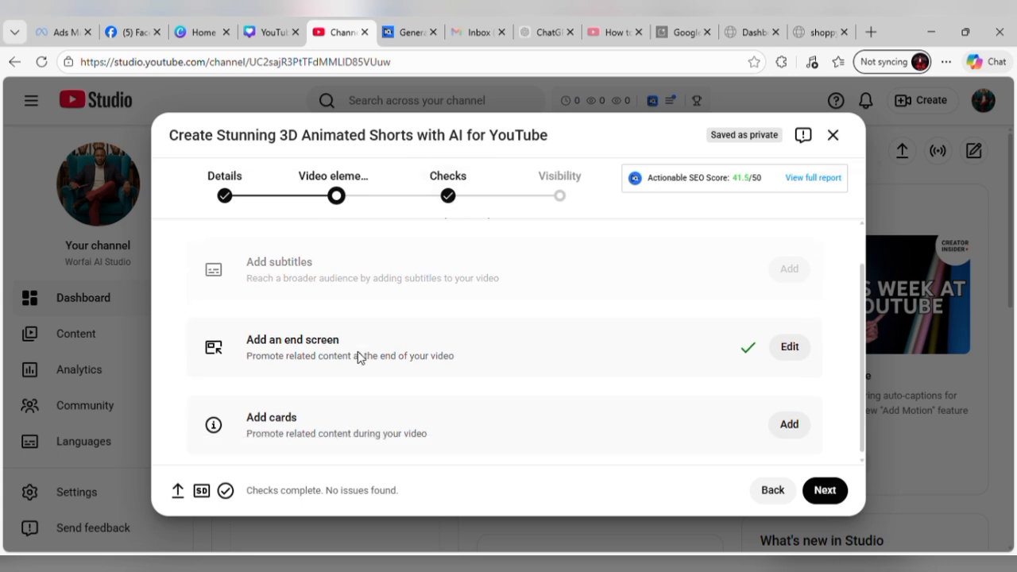
{"action": "left_click", "coordinate": [797, 425]}
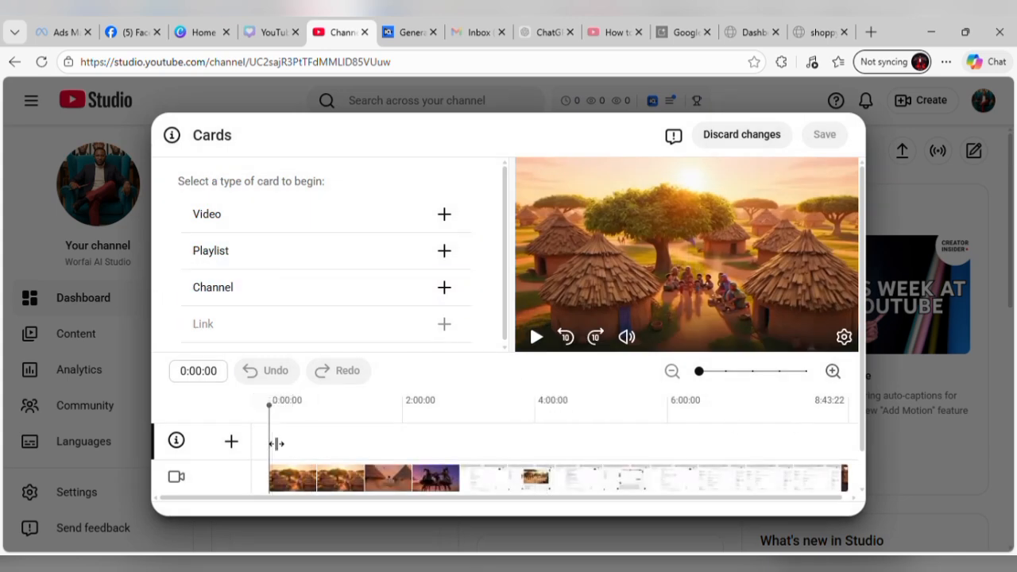
{"action": "left_click", "coordinate": [396, 436]}
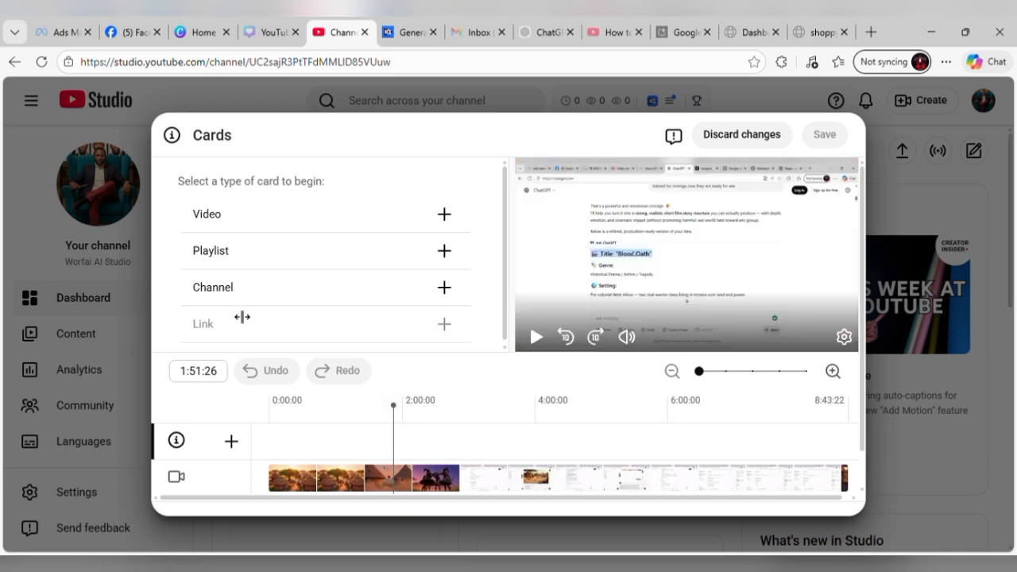
{"action": "left_click", "coordinate": [286, 255]}
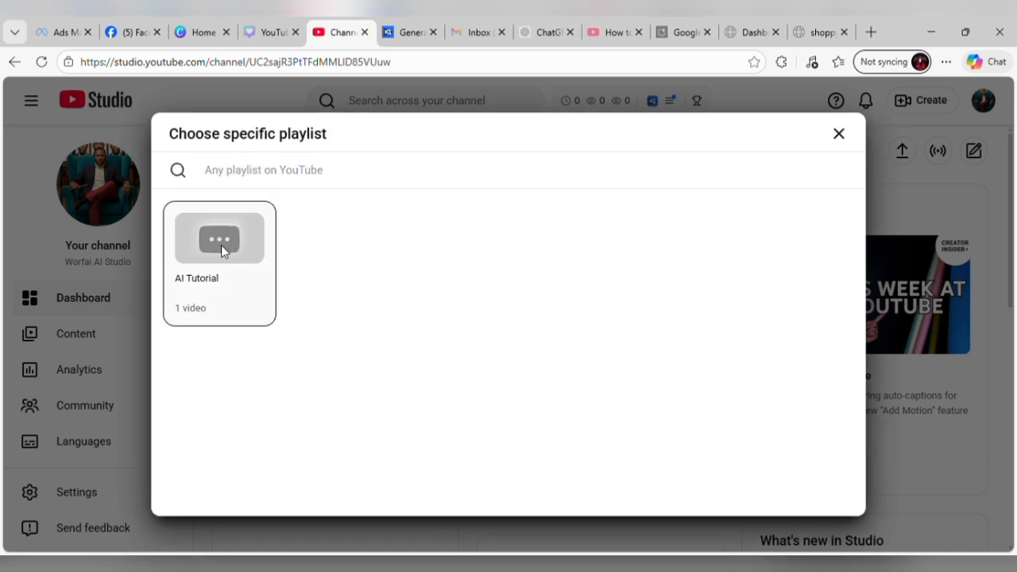
{"action": "left_click", "coordinate": [222, 251]}
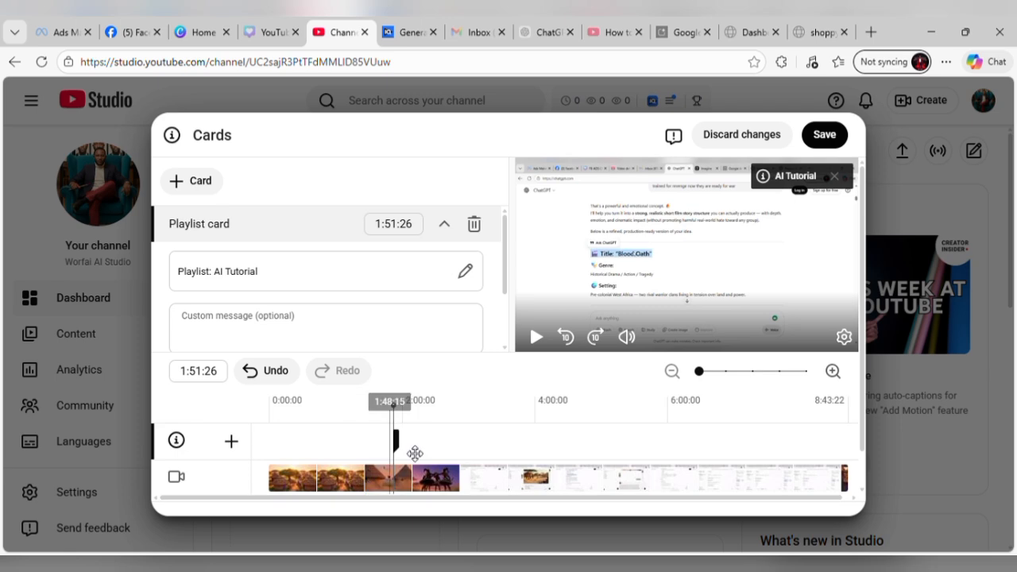
Try to add a channel card by searching for the channel "Worfai AI Studio", and dismiss the channel search.
{"action": "left_click", "coordinate": [189, 181]}
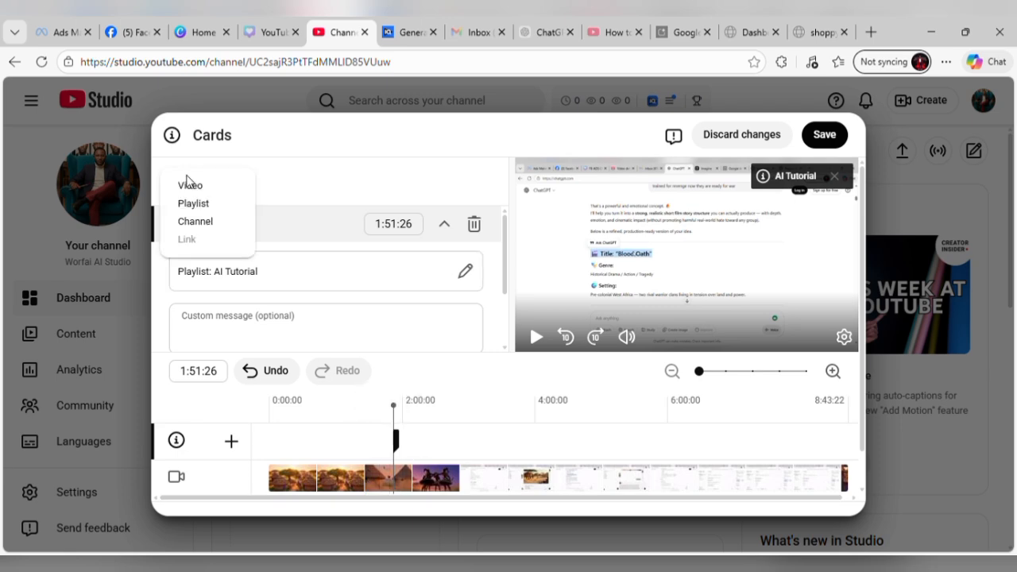
{"action": "left_click", "coordinate": [198, 223]}
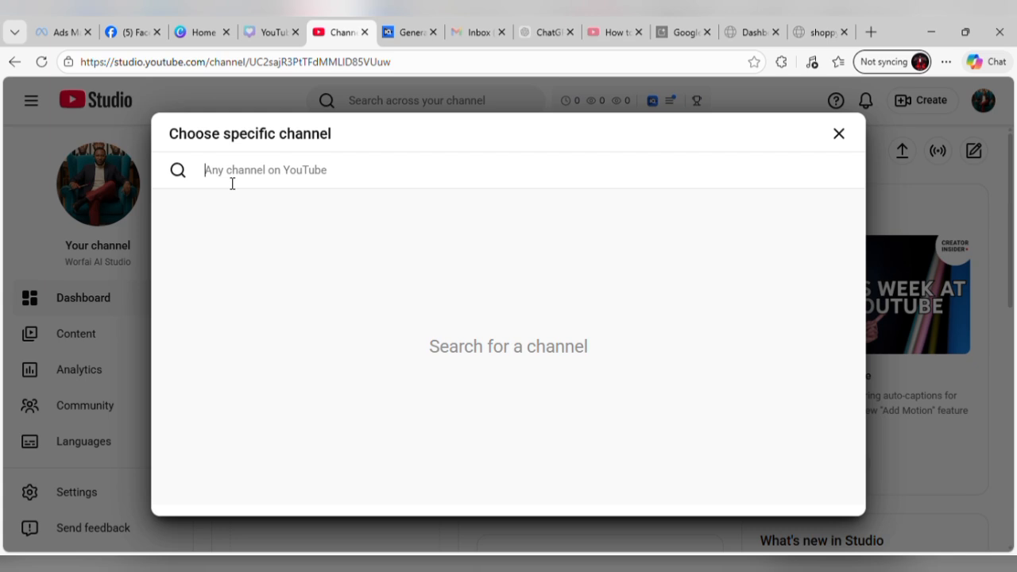
{"action": "type", "text": "worfai"}
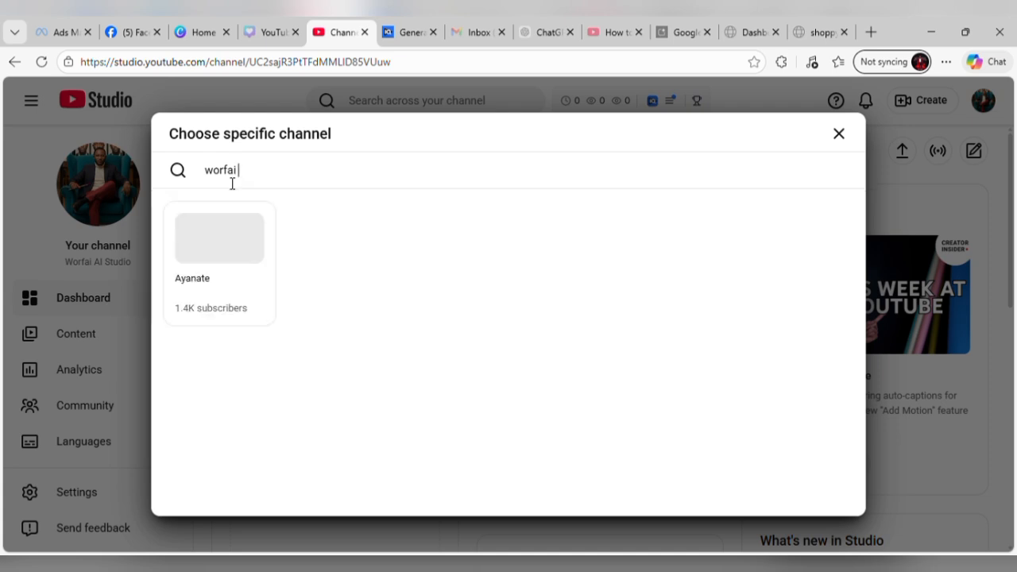
{"action": "type", "text": " AI"}
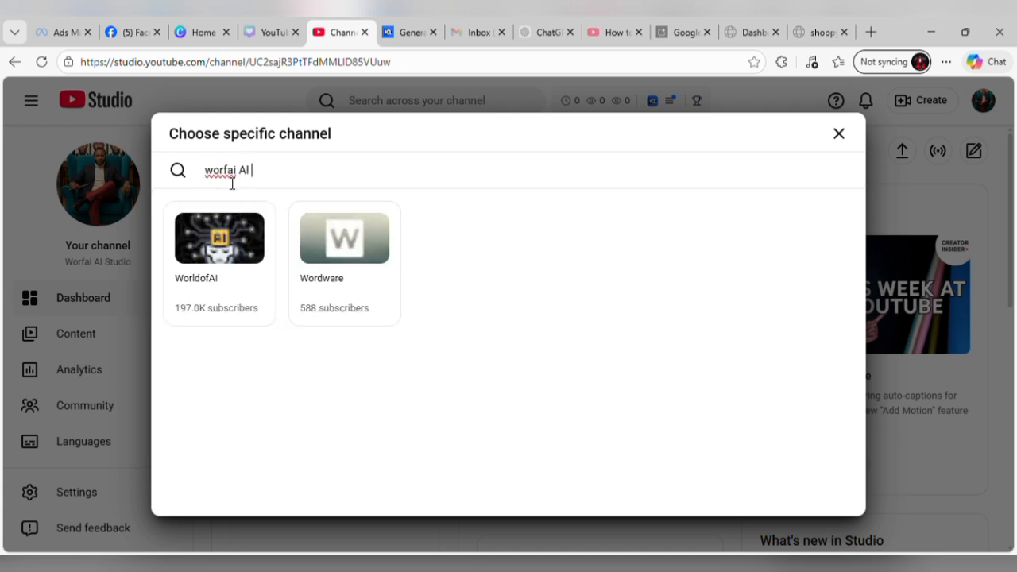
{"action": "type", "text": " Studio"}
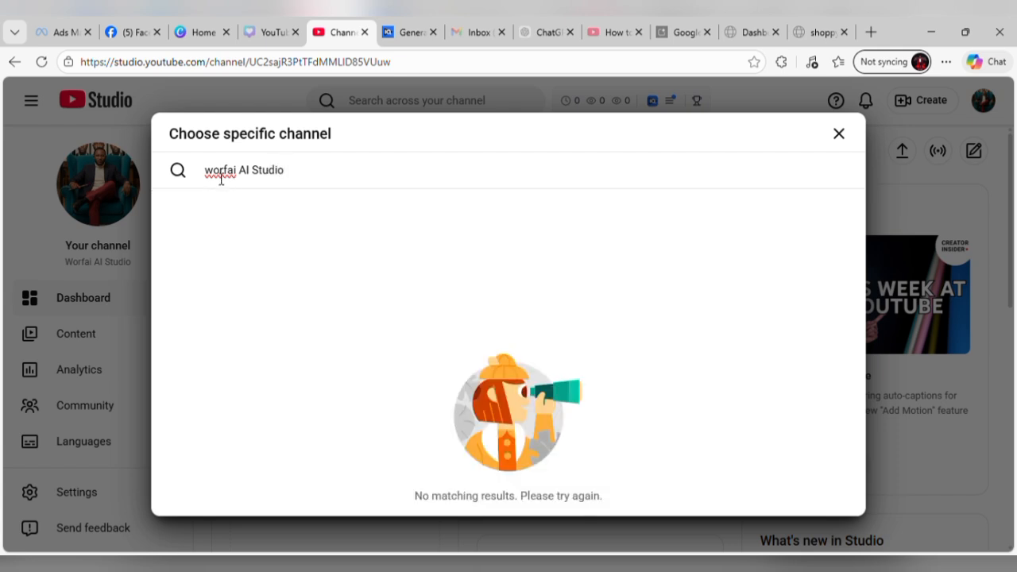
{"action": "key", "text": "BackSpace"}
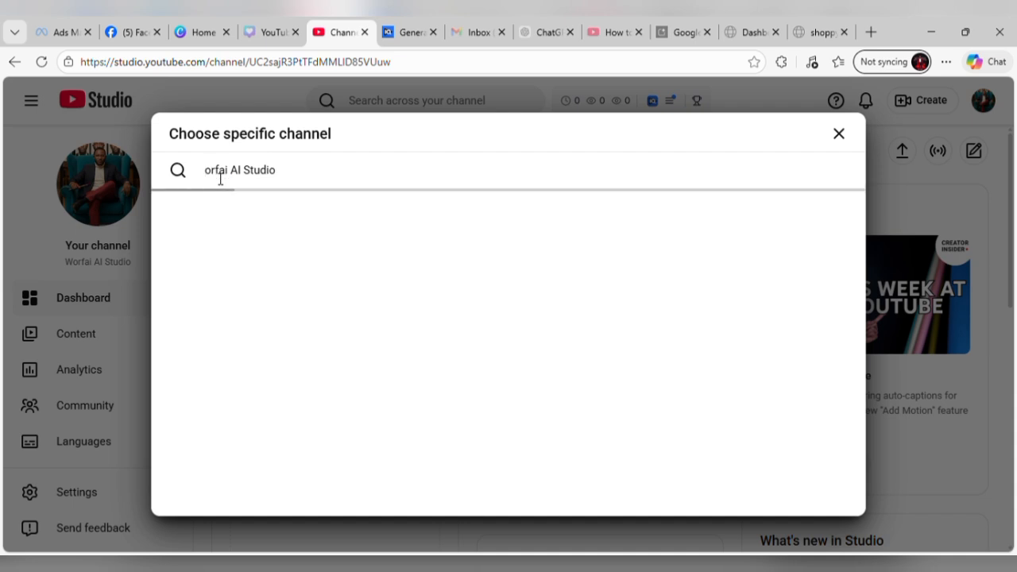
{"action": "type", "text": "W"}
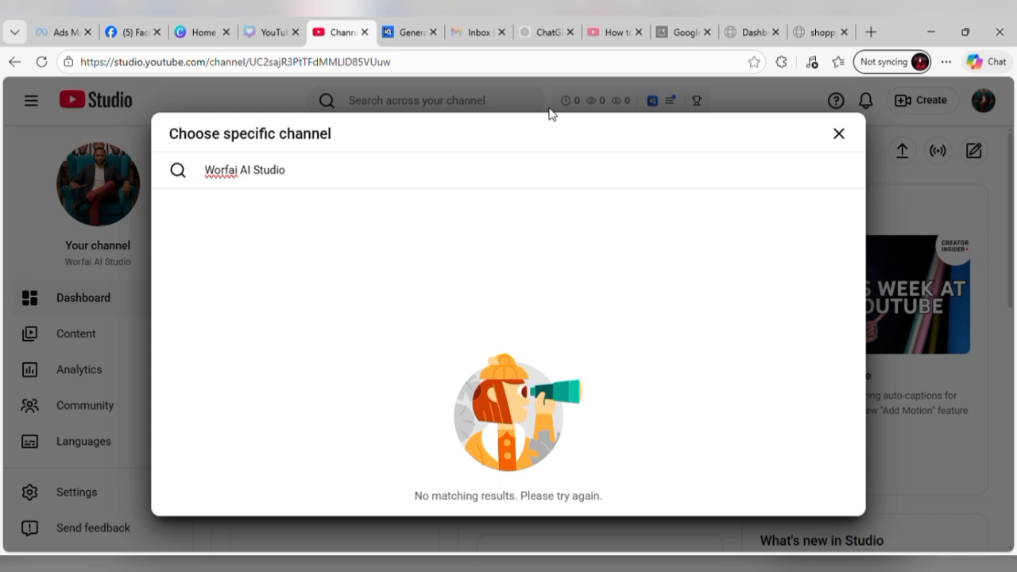
{"action": "left_click", "coordinate": [839, 137]}
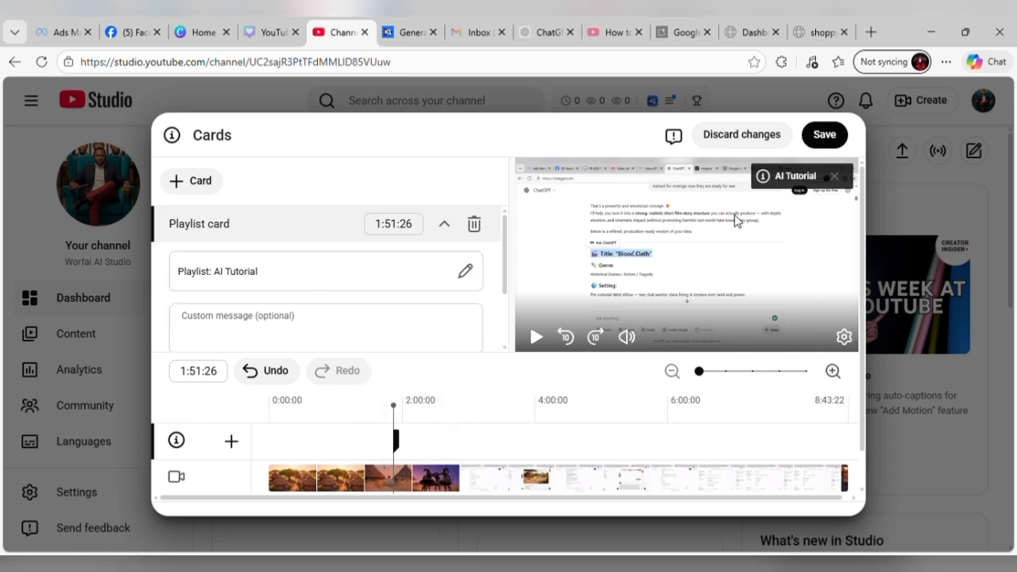
Save the playlist card and advance through Checks to the Visibility stage.
{"action": "left_click", "coordinate": [826, 137]}
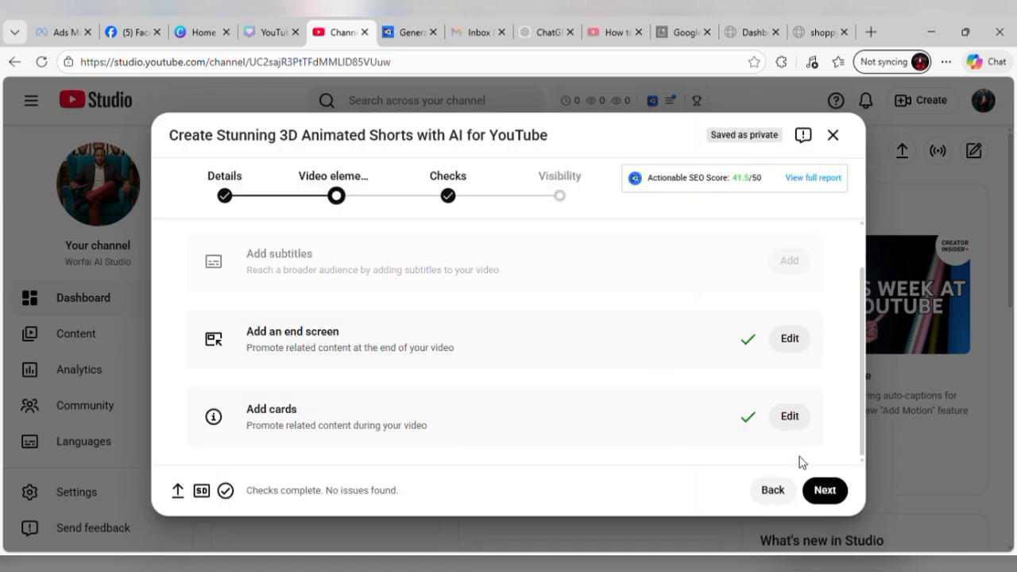
{"action": "left_click", "coordinate": [825, 493]}
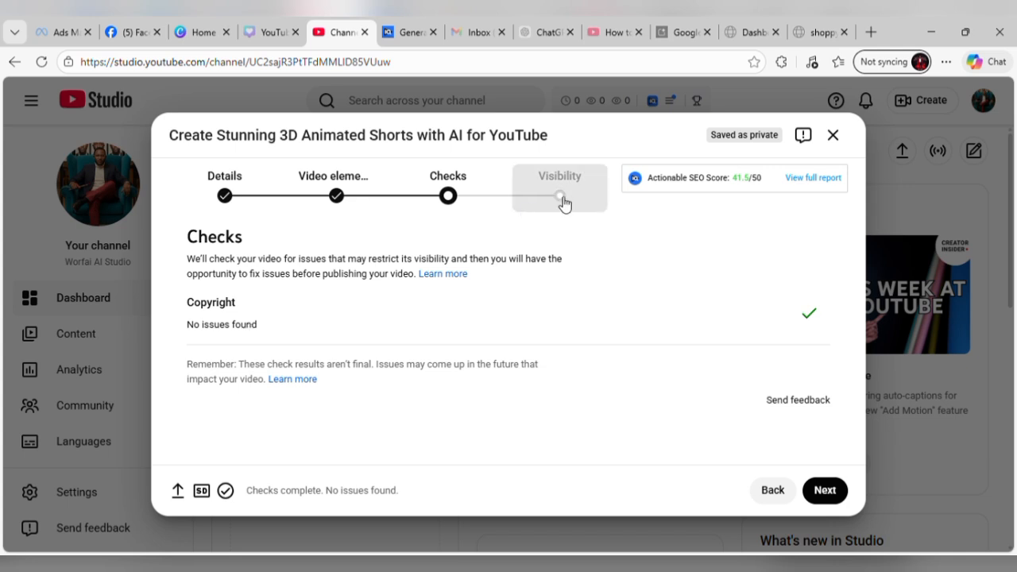
{"action": "left_click", "coordinate": [824, 489]}
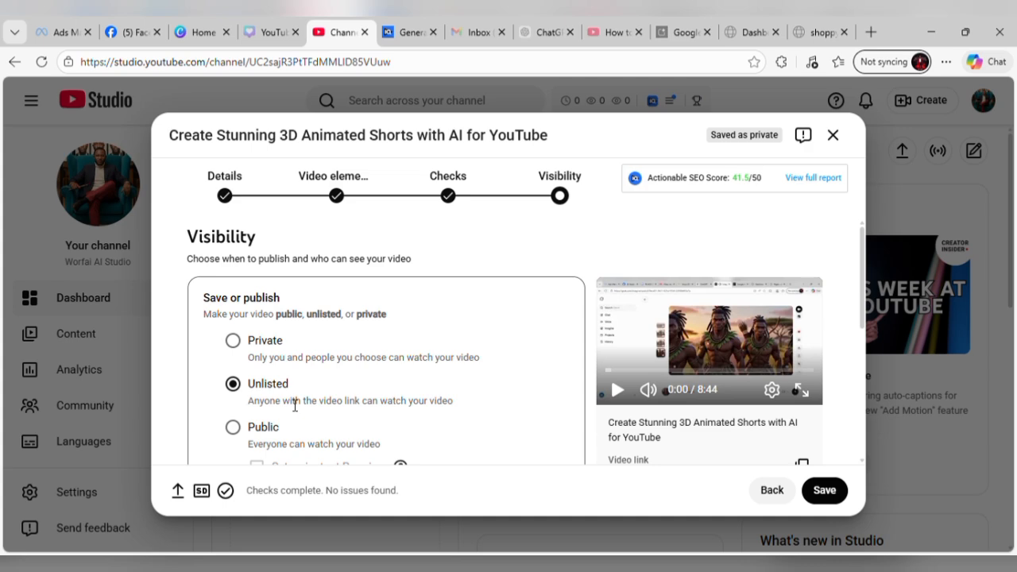
Look over the visibility options and set the video to Public.
{"action": "scroll", "coordinate": [257, 445], "scroll_direction": "down", "scroll_amount": 3}
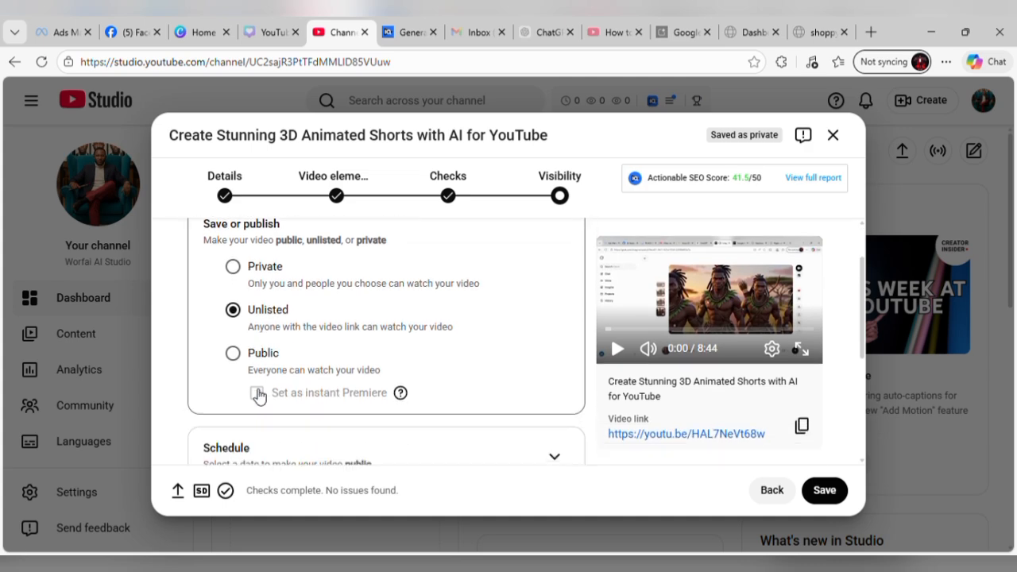
{"action": "scroll", "coordinate": [275, 415], "scroll_direction": "down", "scroll_amount": 4}
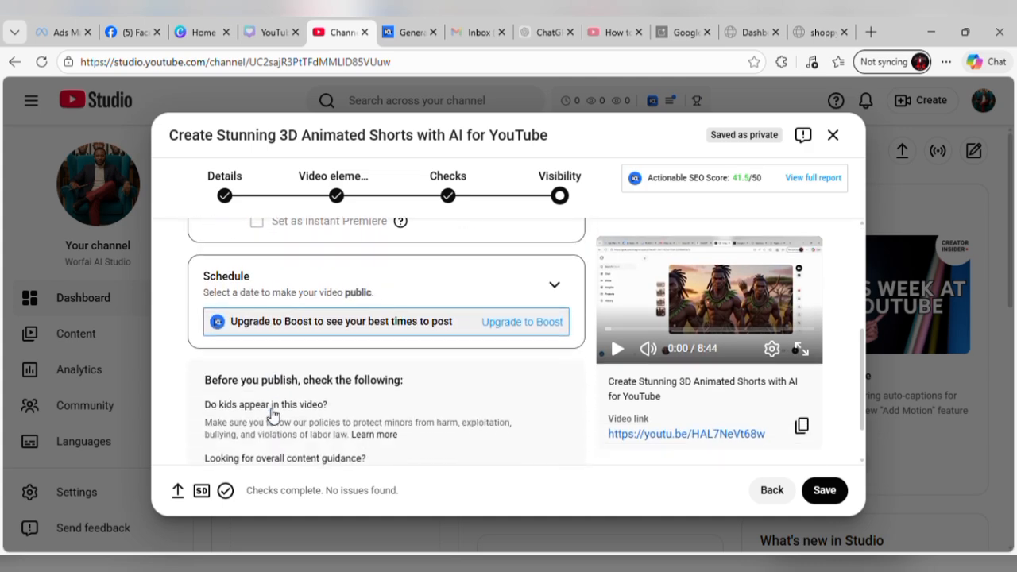
{"action": "scroll", "coordinate": [302, 385], "scroll_direction": "down", "scroll_amount": 1}
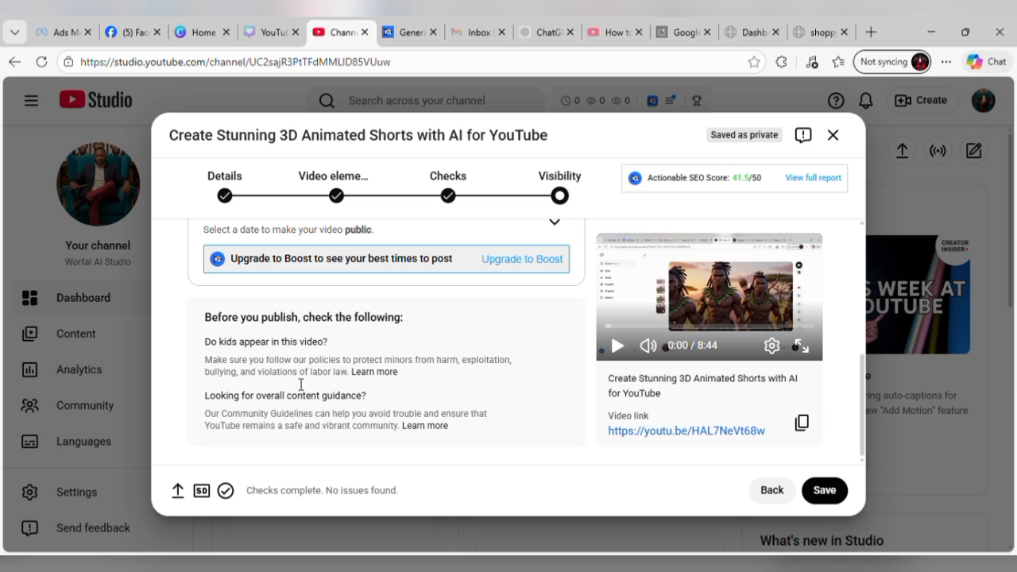
{"action": "scroll", "coordinate": [301, 385], "scroll_direction": "up", "scroll_amount": 6}
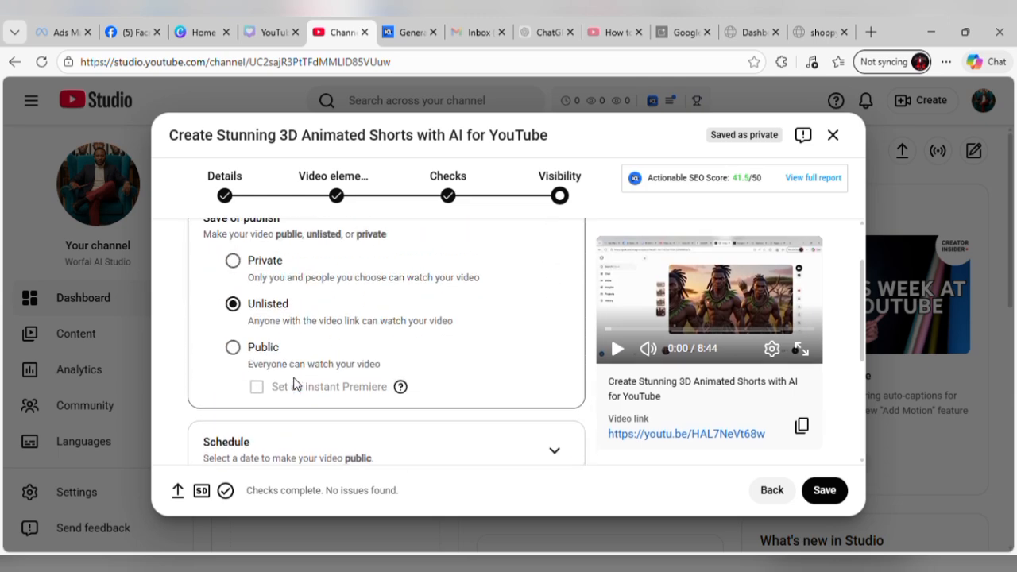
{"action": "left_click", "coordinate": [235, 350]}
{"action": "scroll", "coordinate": [358, 356], "scroll_direction": "up", "scroll_amount": 2}
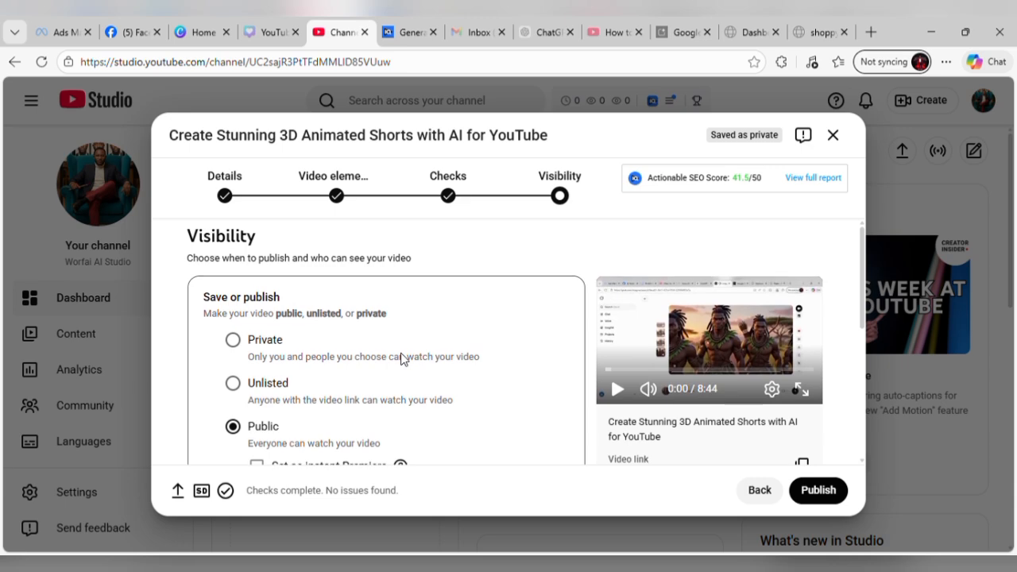
Switch from immediate publishing to a scheduled public release and set its date to Feb 22, 2026.
{"action": "scroll", "coordinate": [402, 357], "scroll_direction": "down", "scroll_amount": 1}
{"action": "scroll", "coordinate": [402, 357], "scroll_direction": "down", "scroll_amount": 4}
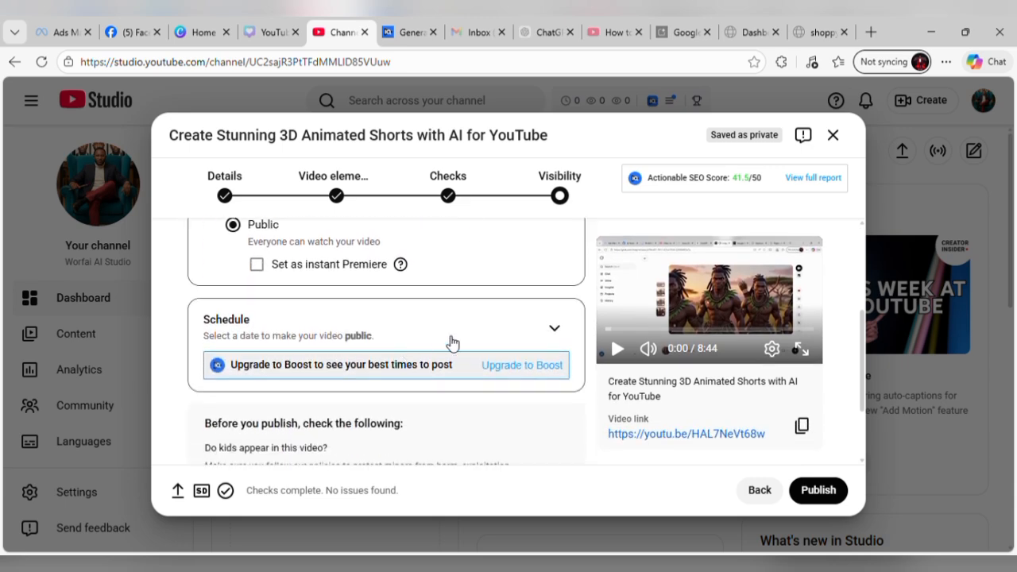
{"action": "left_click", "coordinate": [564, 332]}
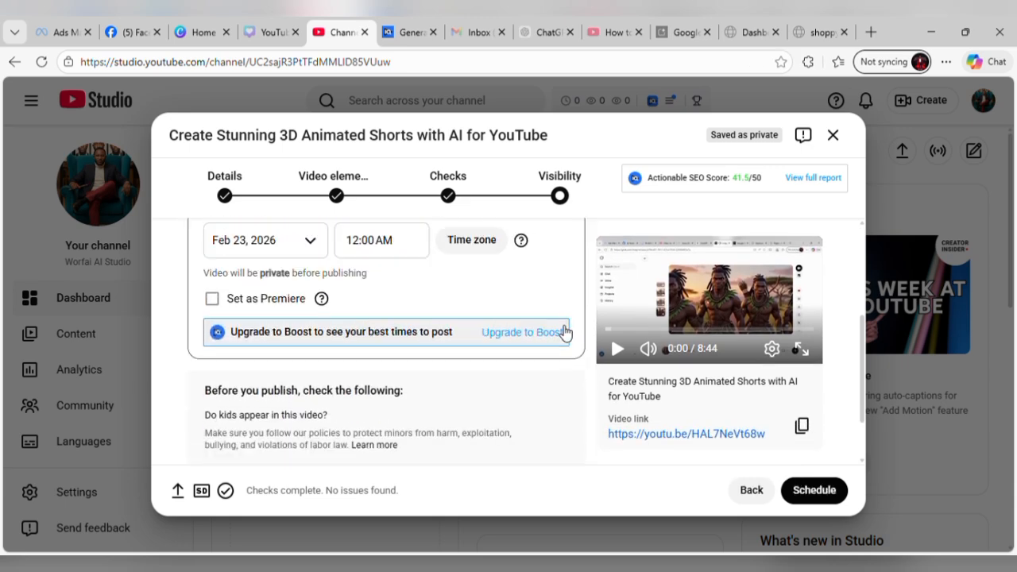
{"action": "scroll", "coordinate": [299, 281], "scroll_direction": "up", "scroll_amount": 3}
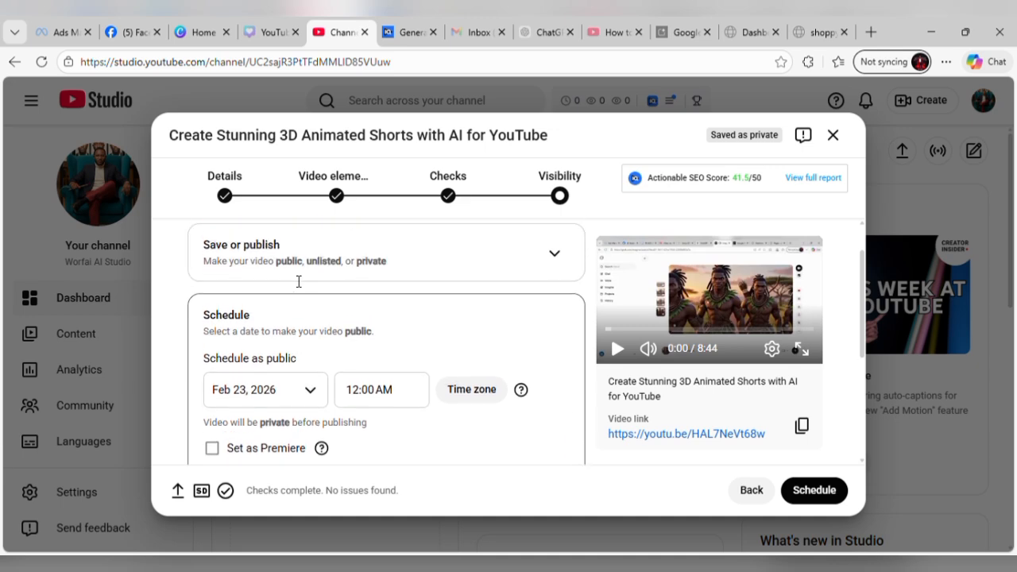
{"action": "left_click", "coordinate": [293, 403]}
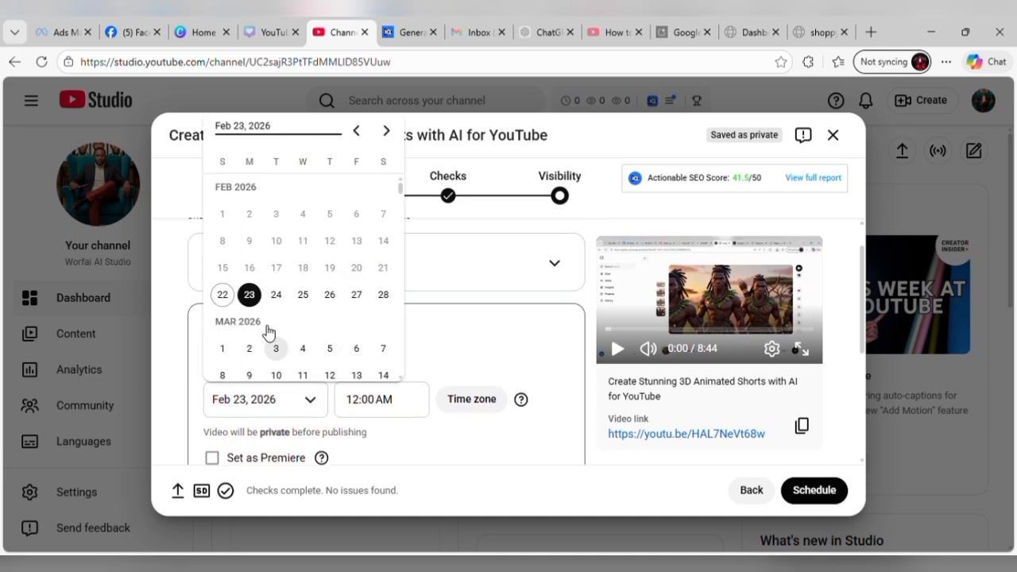
{"action": "left_click", "coordinate": [224, 302]}
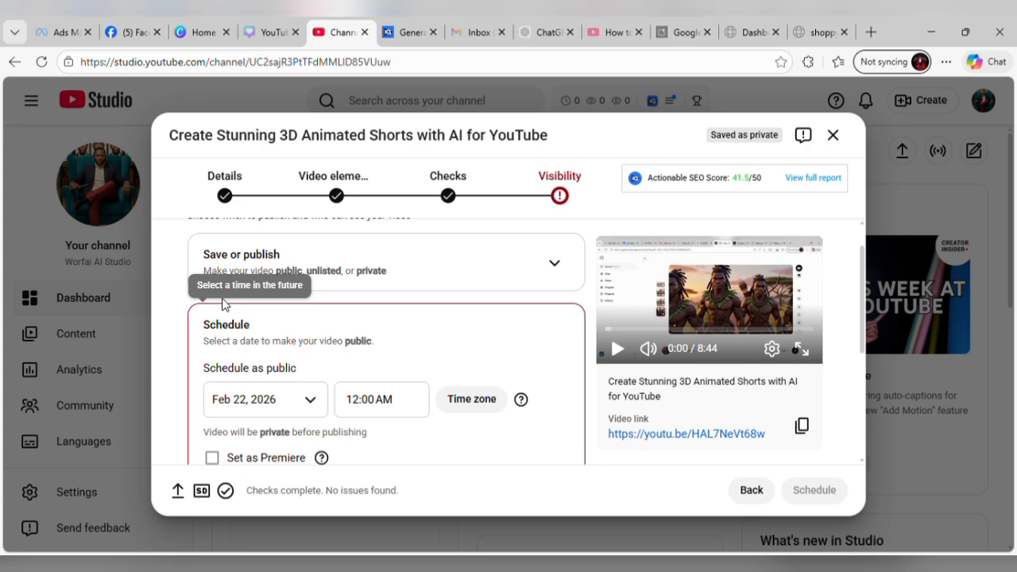
Set the scheduled publishing time to 5:30 PM.
{"action": "left_click", "coordinate": [361, 405]}
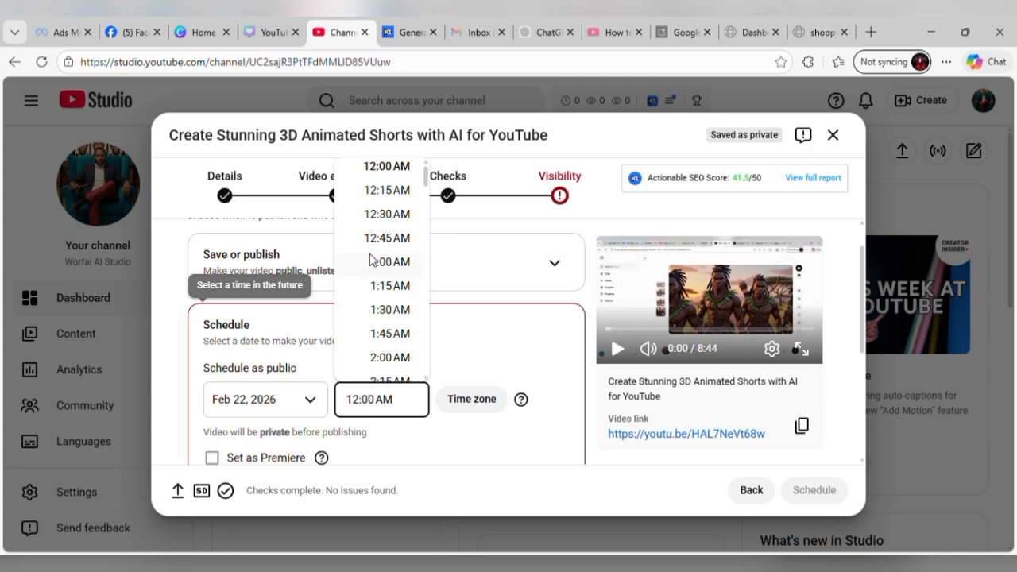
{"action": "scroll", "coordinate": [390, 280], "scroll_direction": "down", "scroll_amount": 3}
{"action": "scroll", "coordinate": [389, 279], "scroll_direction": "down", "scroll_amount": 5}
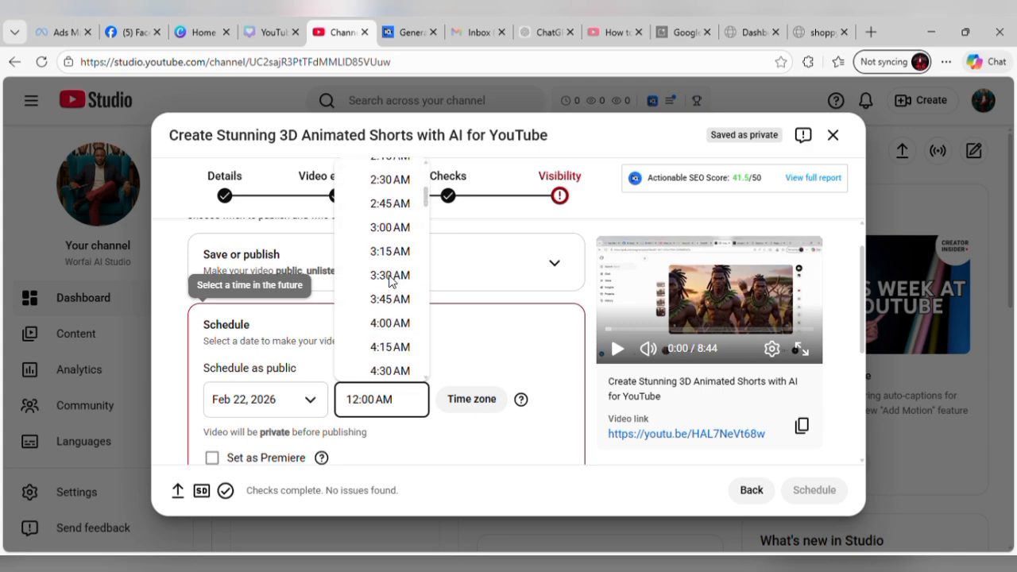
{"action": "scroll", "coordinate": [389, 280], "scroll_direction": "down", "scroll_amount": 2}
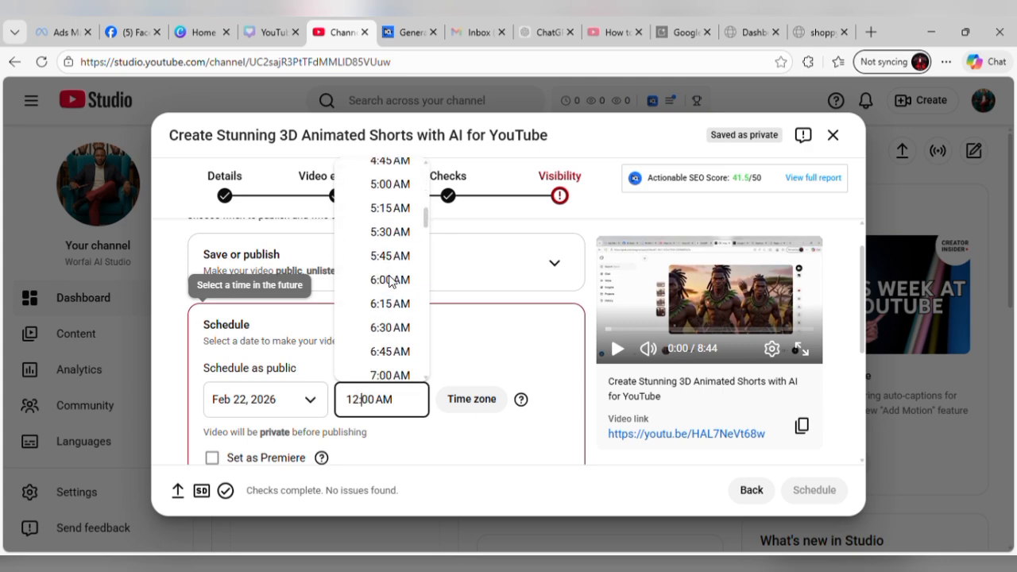
{"action": "scroll", "coordinate": [399, 274], "scroll_direction": "down", "scroll_amount": 13}
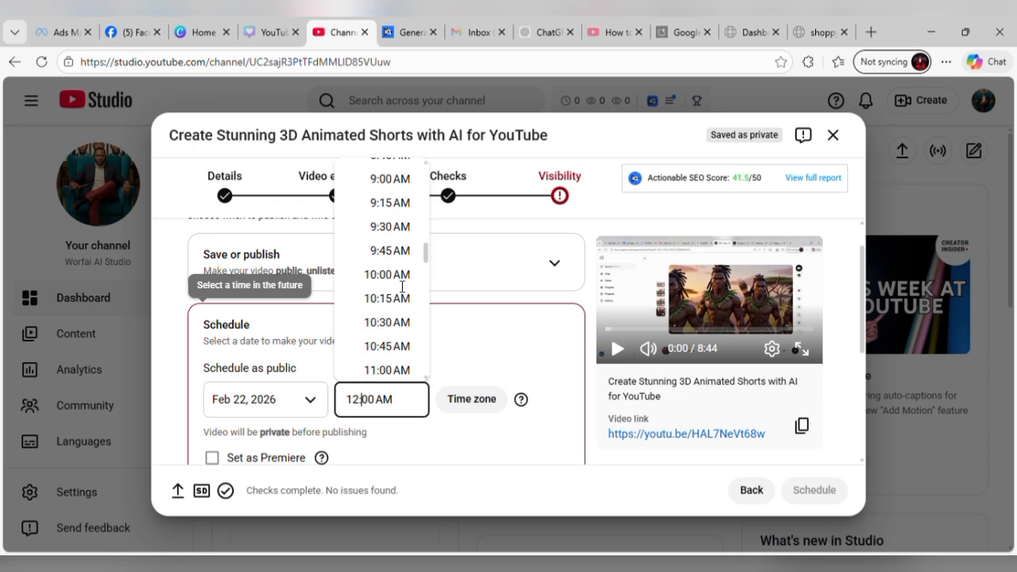
{"action": "scroll", "coordinate": [402, 286], "scroll_direction": "down", "scroll_amount": 4}
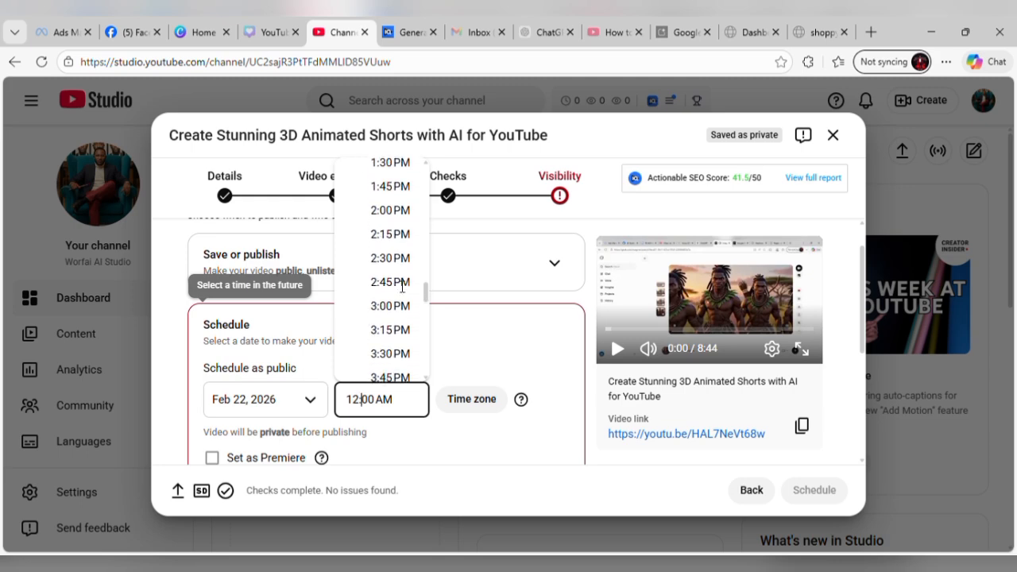
{"action": "scroll", "coordinate": [401, 286], "scroll_direction": "up", "scroll_amount": 1}
{"action": "scroll", "coordinate": [402, 288], "scroll_direction": "down", "scroll_amount": 2}
{"action": "scroll", "coordinate": [402, 287], "scroll_direction": "down", "scroll_amount": 6}
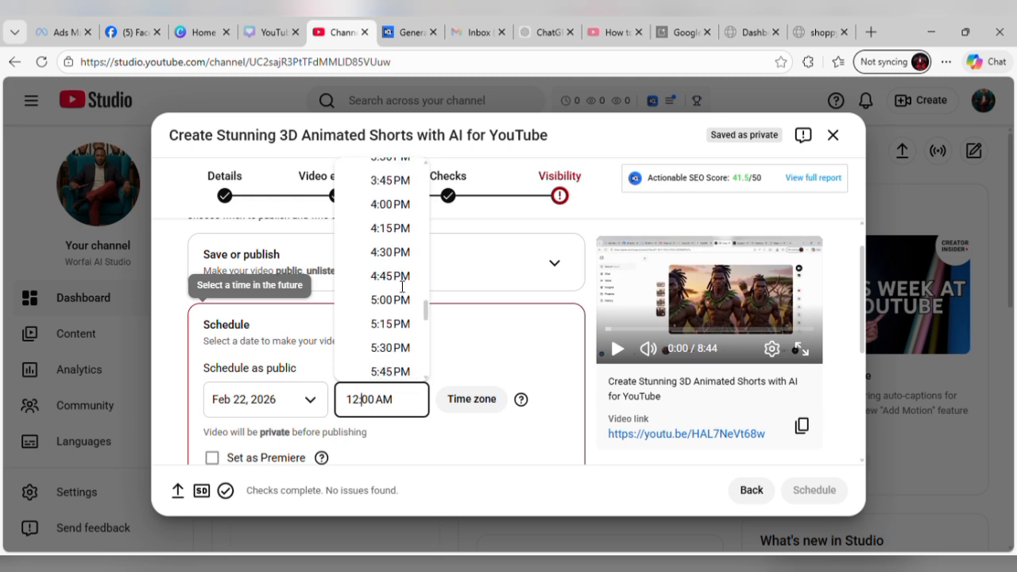
{"action": "left_click", "coordinate": [391, 293]}
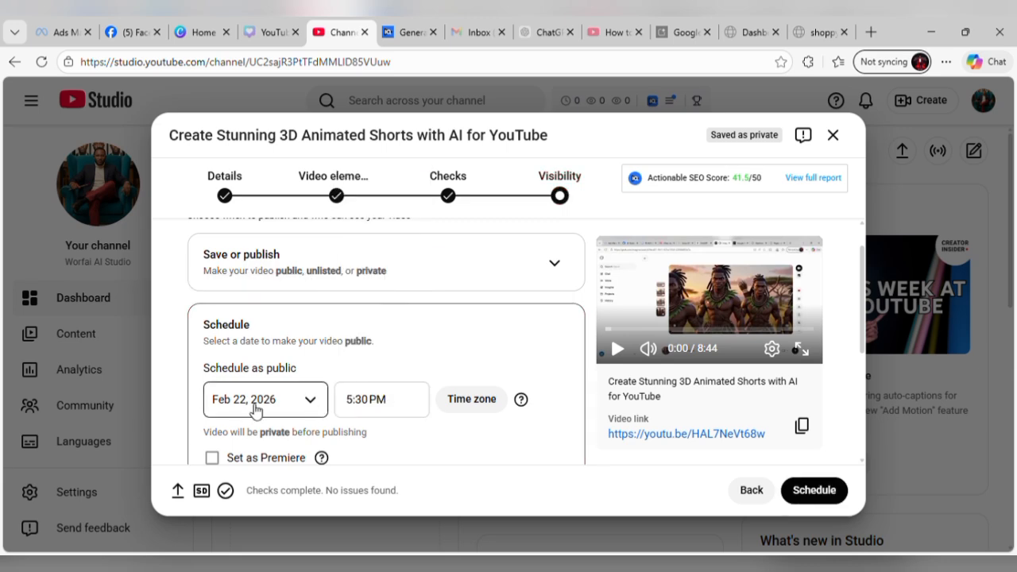
Look over the remaining pre-publish guidance and return to the Checks stage.
{"action": "scroll", "coordinate": [469, 420], "scroll_direction": "down", "scroll_amount": 2}
{"action": "scroll", "coordinate": [470, 420], "scroll_direction": "down", "scroll_amount": 3}
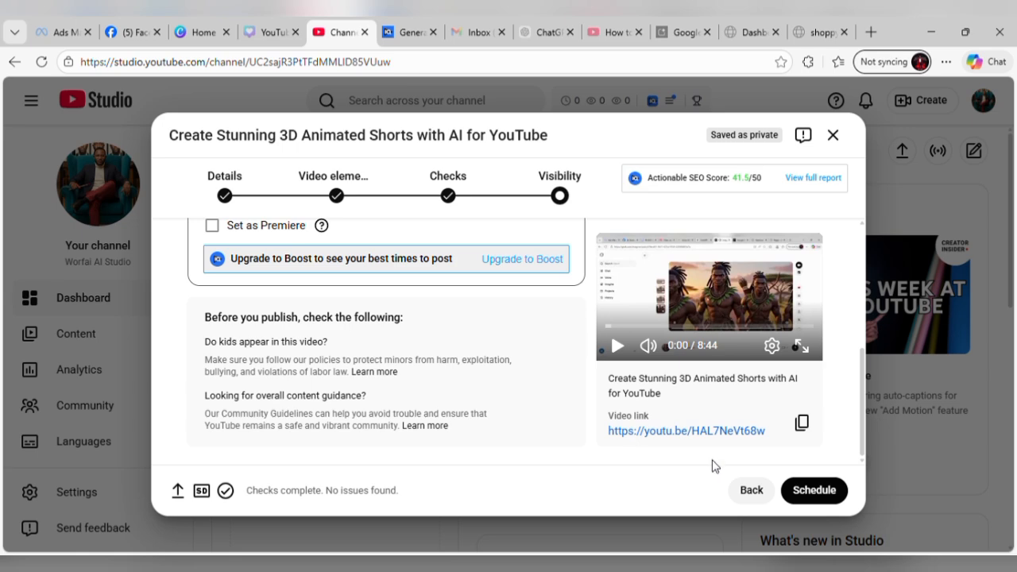
{"action": "left_click", "coordinate": [748, 492]}
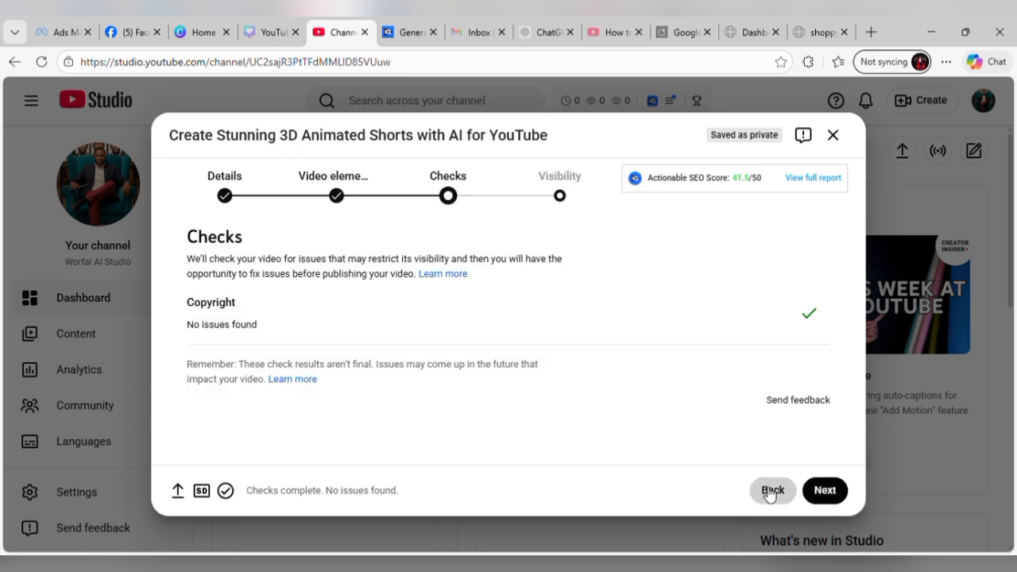
Return to the video's Details stage and try to upload a custom thumbnail file, cancelling the phone verification.
{"action": "left_click", "coordinate": [768, 491]}
{"action": "left_click", "coordinate": [769, 492]}
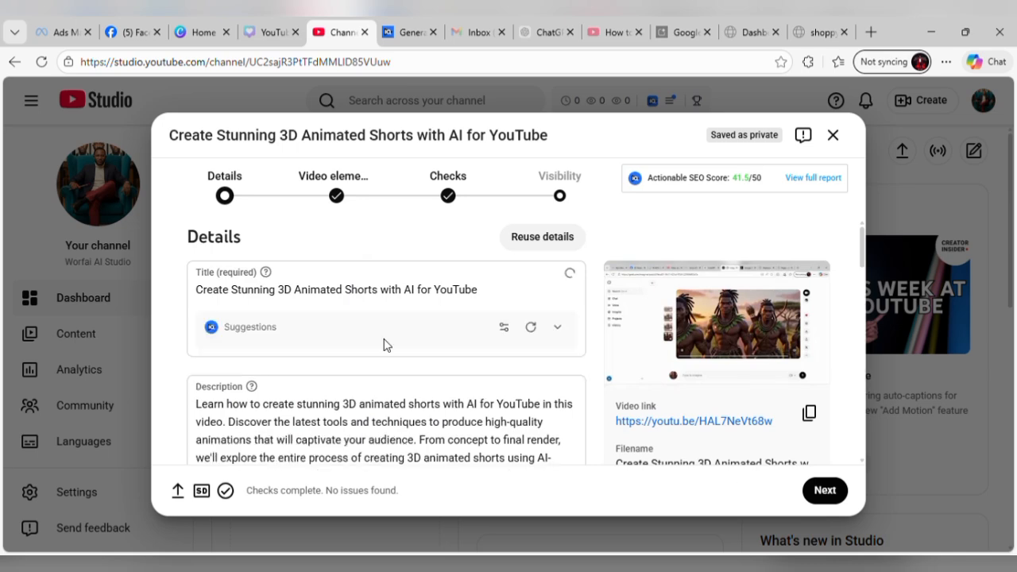
{"action": "scroll", "coordinate": [381, 334], "scroll_direction": "down", "scroll_amount": 1}
{"action": "scroll", "coordinate": [378, 324], "scroll_direction": "down", "scroll_amount": 8}
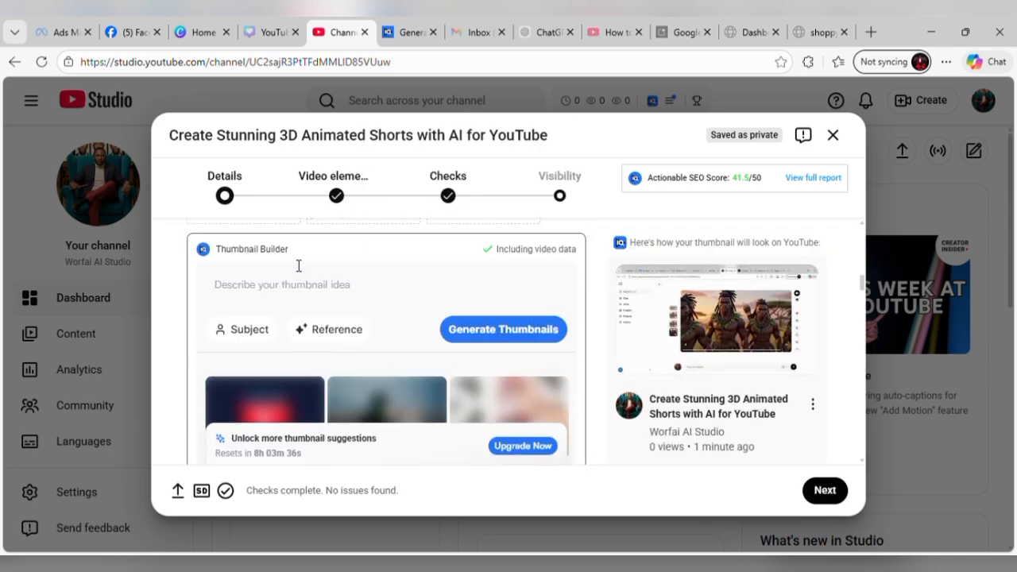
{"action": "scroll", "coordinate": [297, 265], "scroll_direction": "up", "scroll_amount": 2}
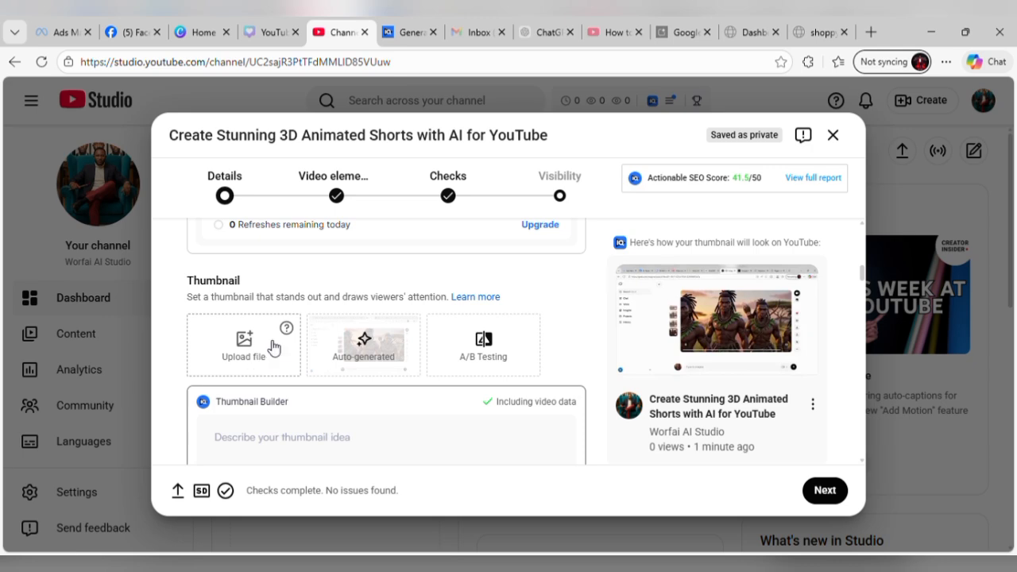
{"action": "left_click", "coordinate": [243, 348]}
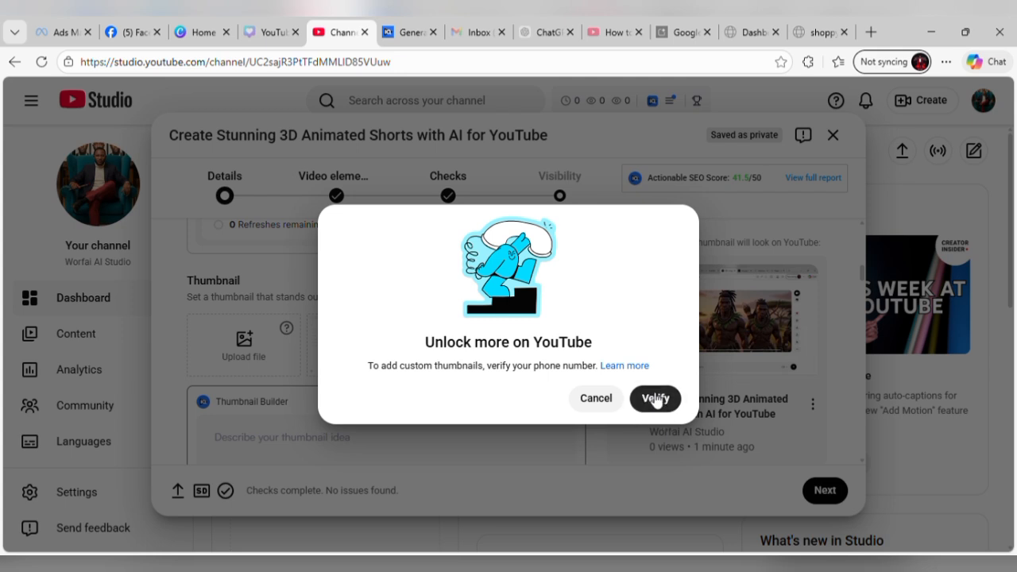
{"action": "left_click", "coordinate": [602, 401]}
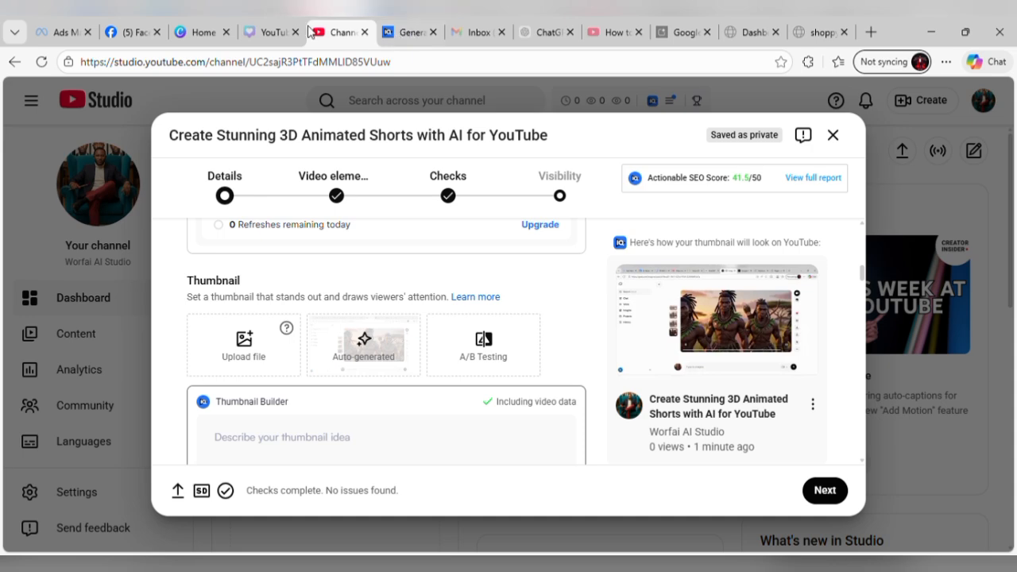
Switch to the YouTube Banner design in Canva.
{"action": "left_click", "coordinate": [252, 33]}
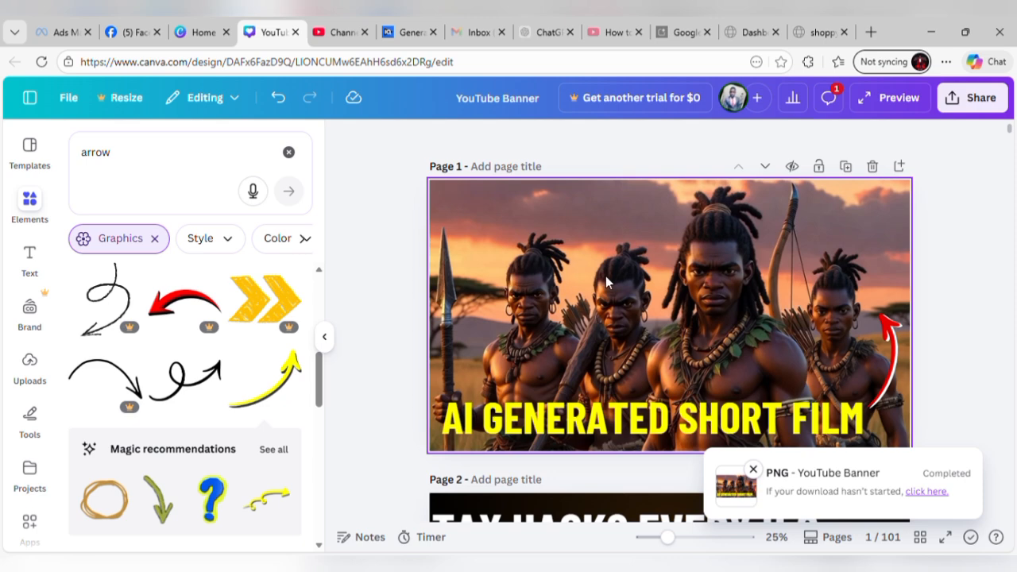
Add a default heading reading "hjj" to page 1 of the banner design and delete its text.
{"action": "left_click", "coordinate": [33, 256]}
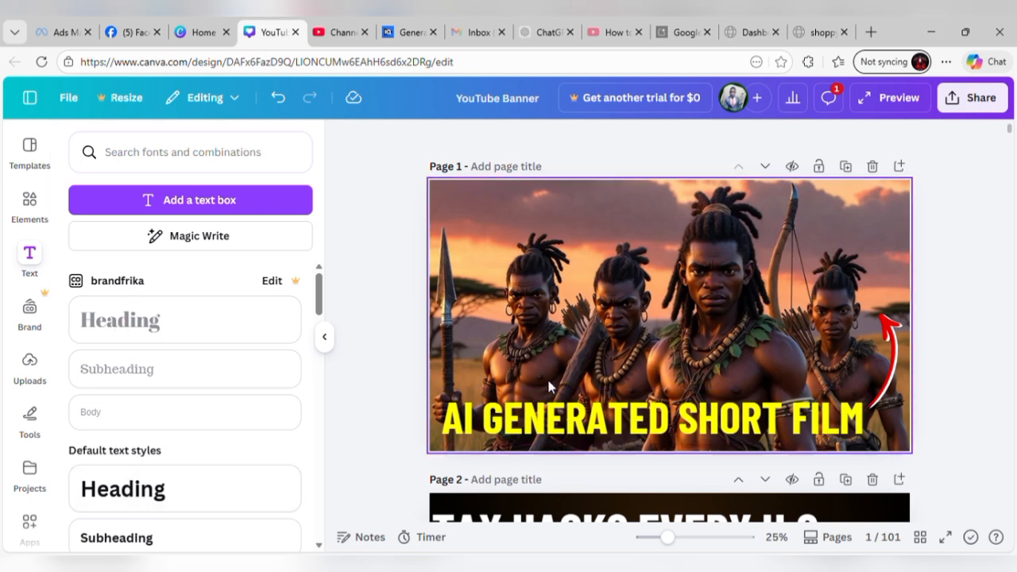
{"action": "left_click", "coordinate": [123, 490]}
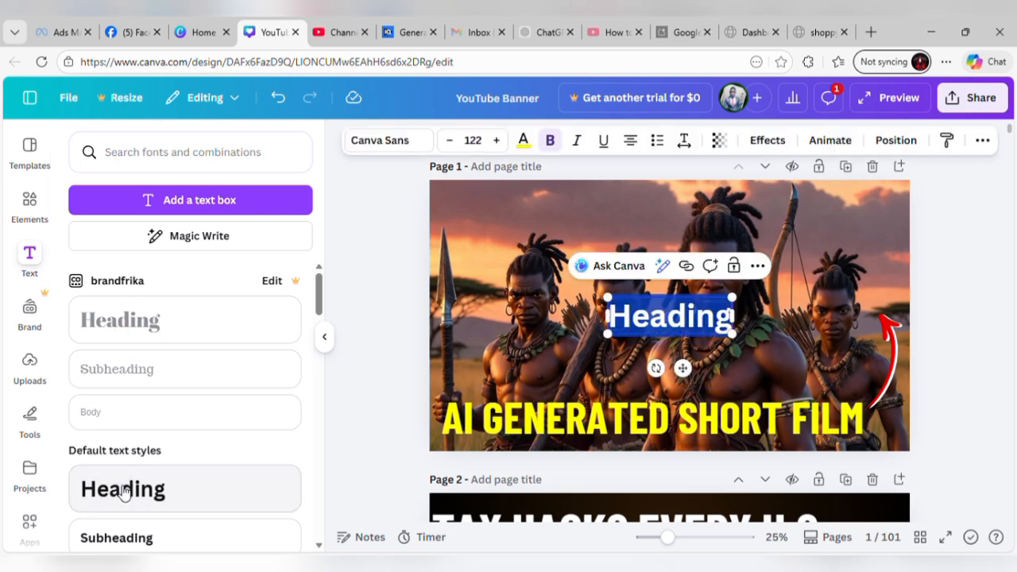
{"action": "type", "text": "hjj"}
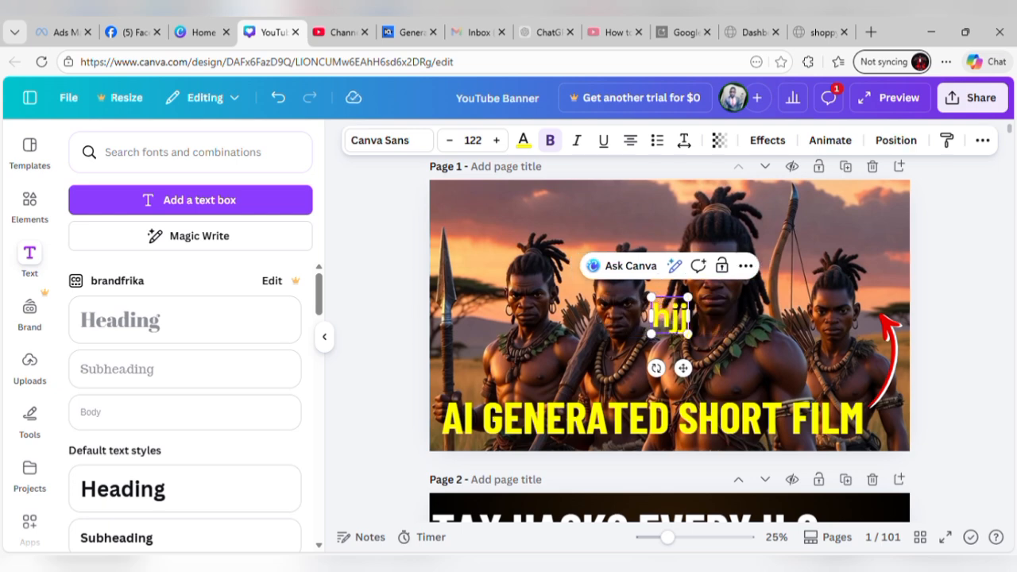
{"action": "key", "text": "ctrl+a"}
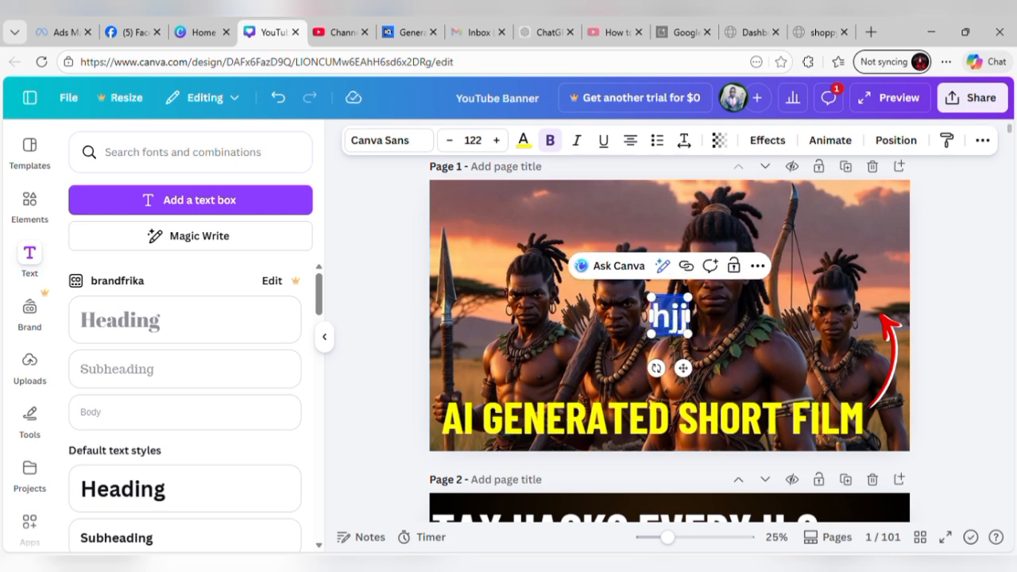
{"action": "key", "text": "BackSpace"}
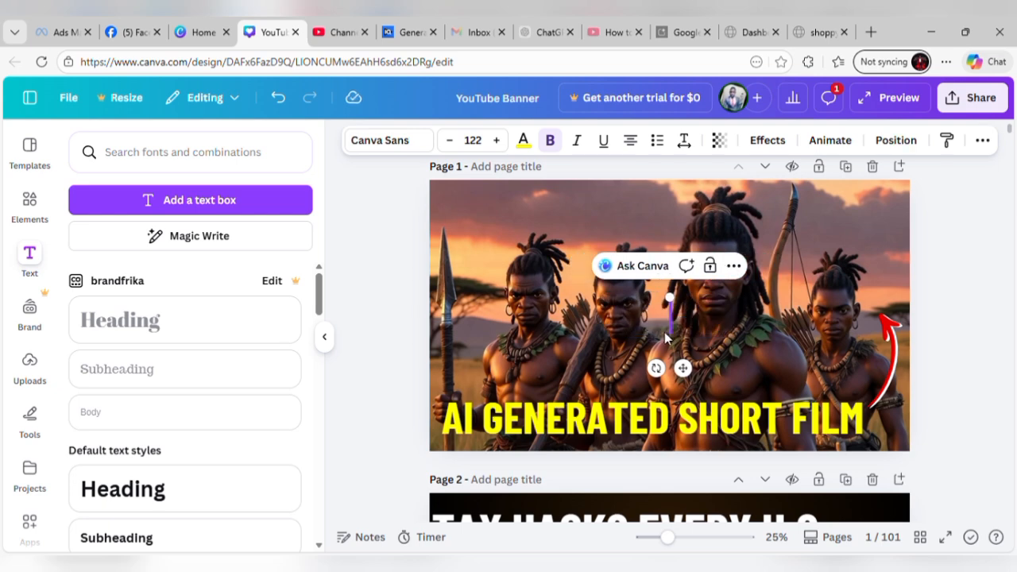
{"action": "left_click", "coordinate": [921, 283]}
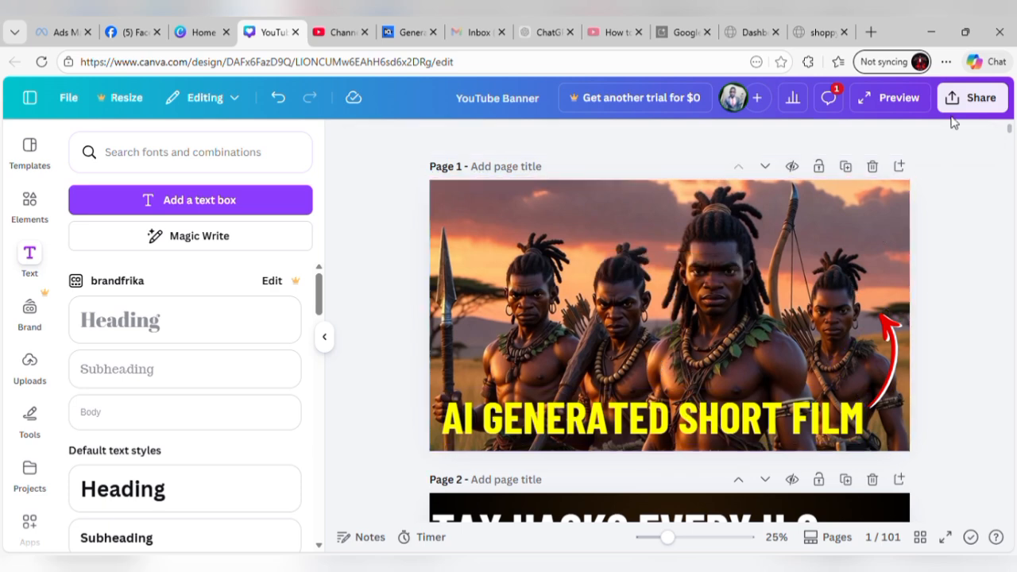
Limit the PNG download of the design to the current page, Page 1, and close the download options.
{"action": "left_click", "coordinate": [1008, 110]}
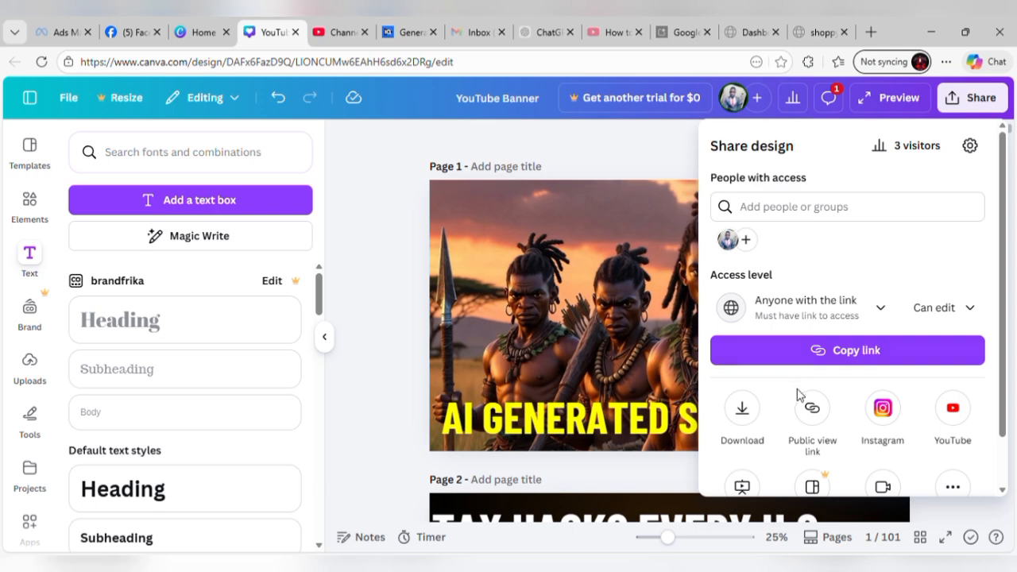
{"action": "left_click", "coordinate": [744, 409]}
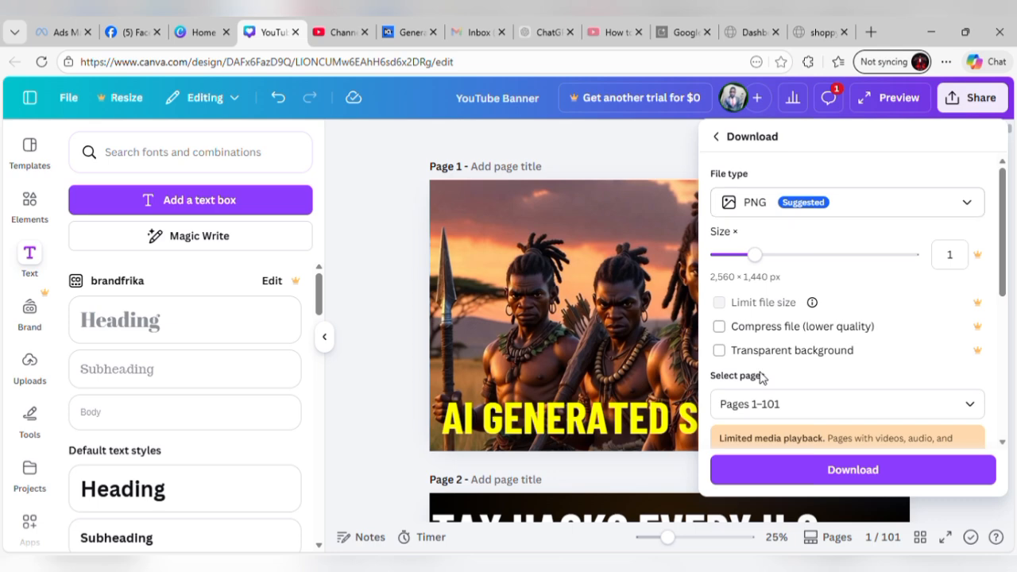
{"action": "left_click", "coordinate": [768, 407]}
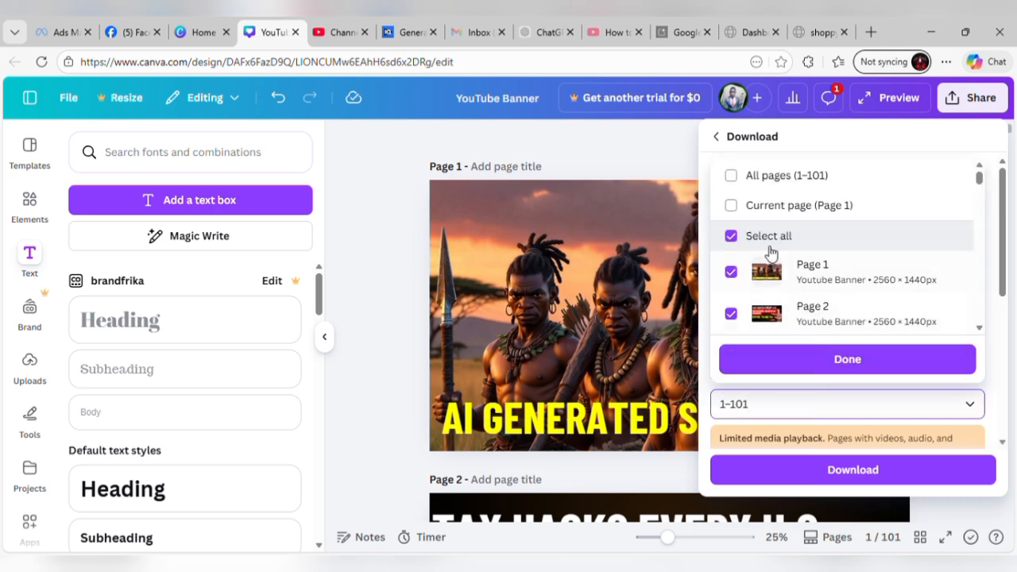
{"action": "left_click", "coordinate": [730, 205]}
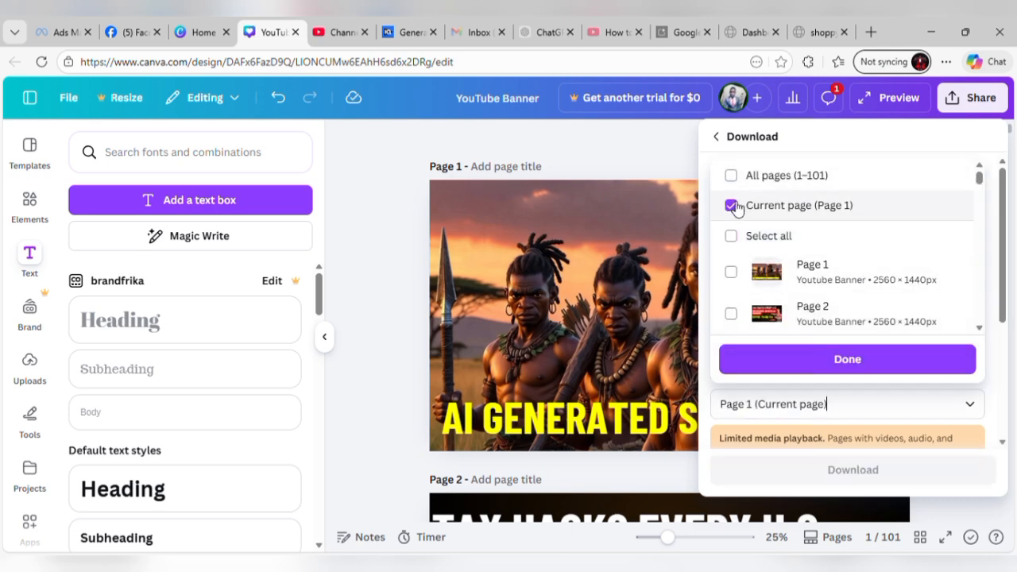
{"action": "left_click", "coordinate": [776, 360]}
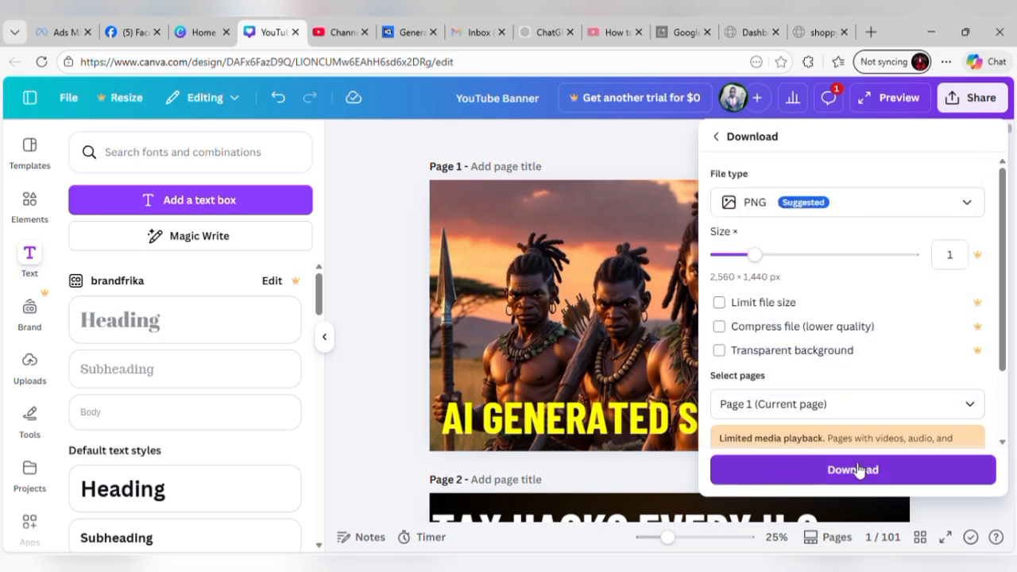
{"action": "left_click", "coordinate": [402, 211]}
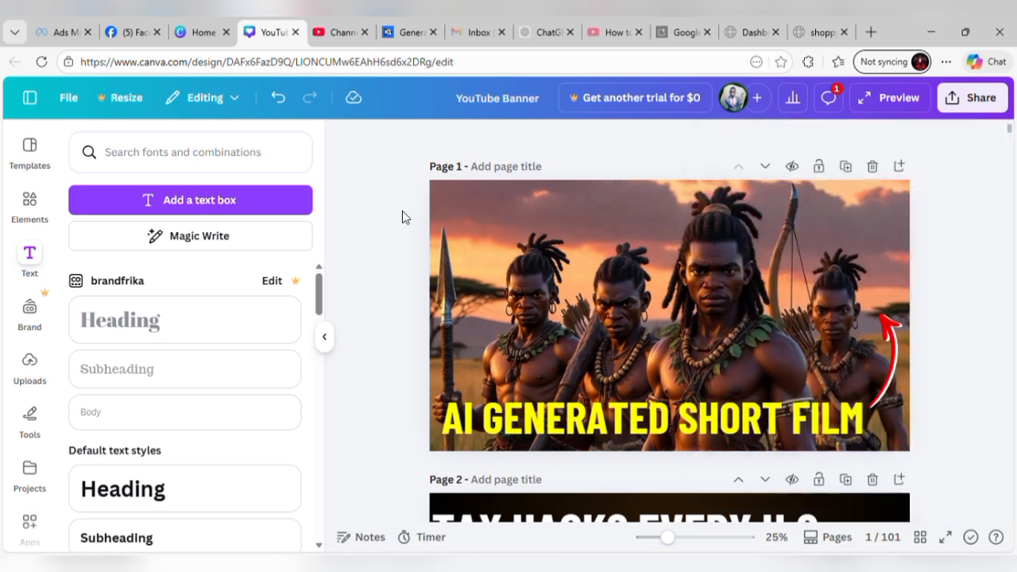
Go to the Canva home page, search your designs for "youtube thumbnail" and look over the recent designs.
{"action": "left_click", "coordinate": [191, 36]}
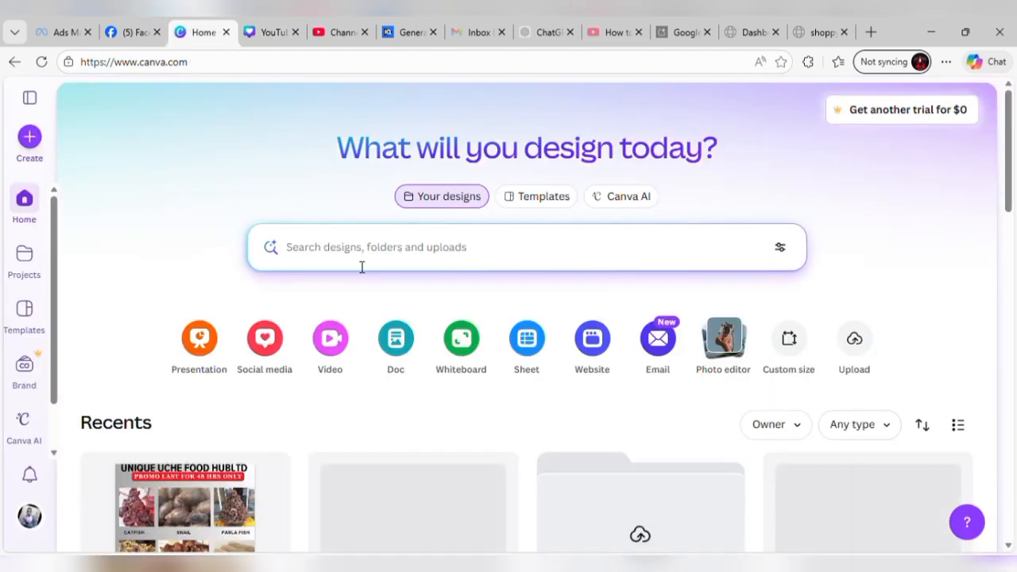
{"action": "left_click", "coordinate": [332, 259]}
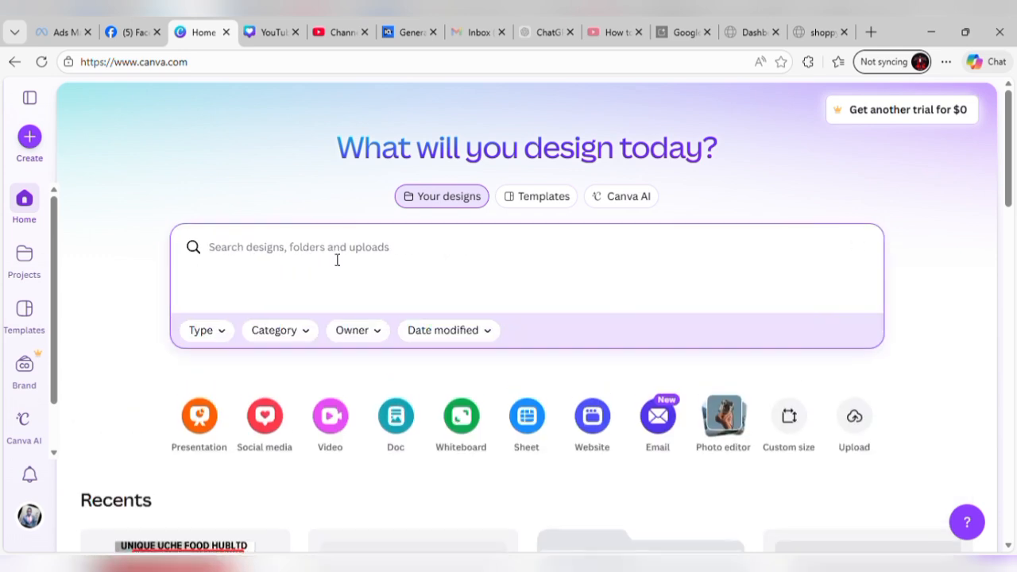
{"action": "type", "text": "youtube thumbnail"}
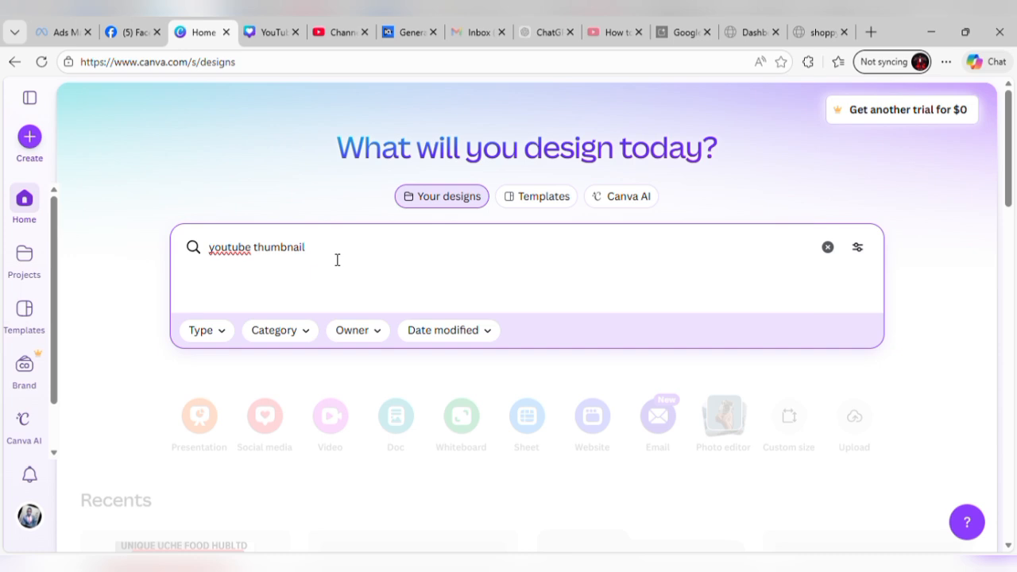
{"action": "key", "text": "Return"}
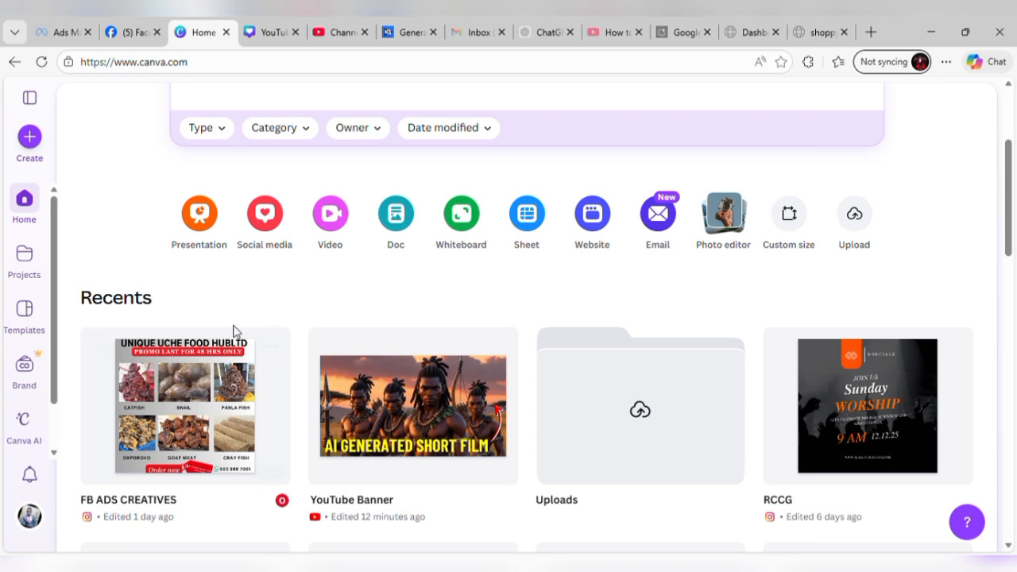
{"action": "scroll", "coordinate": [40, 256], "scroll_direction": "up", "scroll_amount": 1}
{"action": "scroll", "coordinate": [39, 255], "scroll_direction": "down", "scroll_amount": 1}
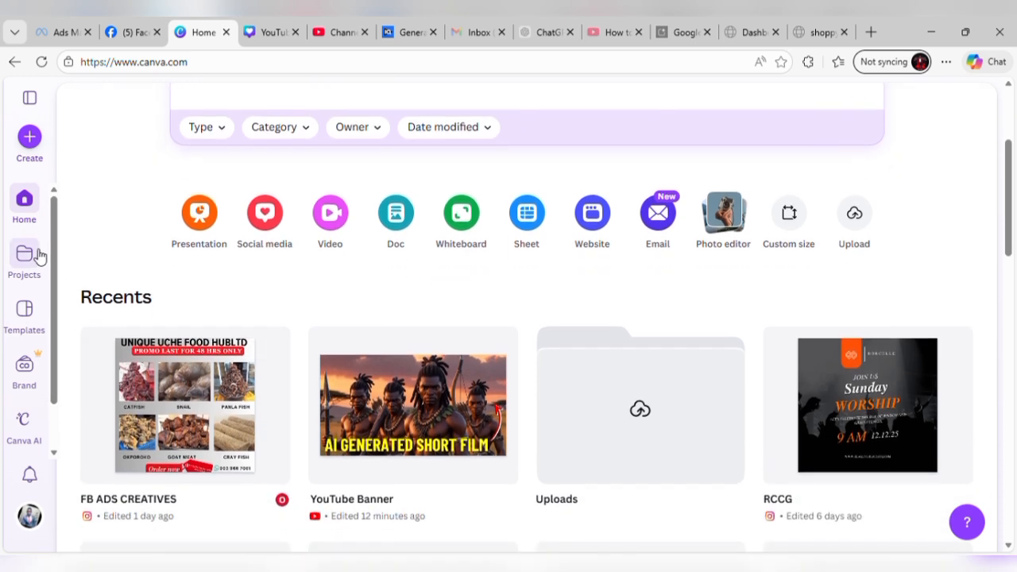
Search the Canva template library for "youtube thumnail".
{"action": "left_click", "coordinate": [28, 315]}
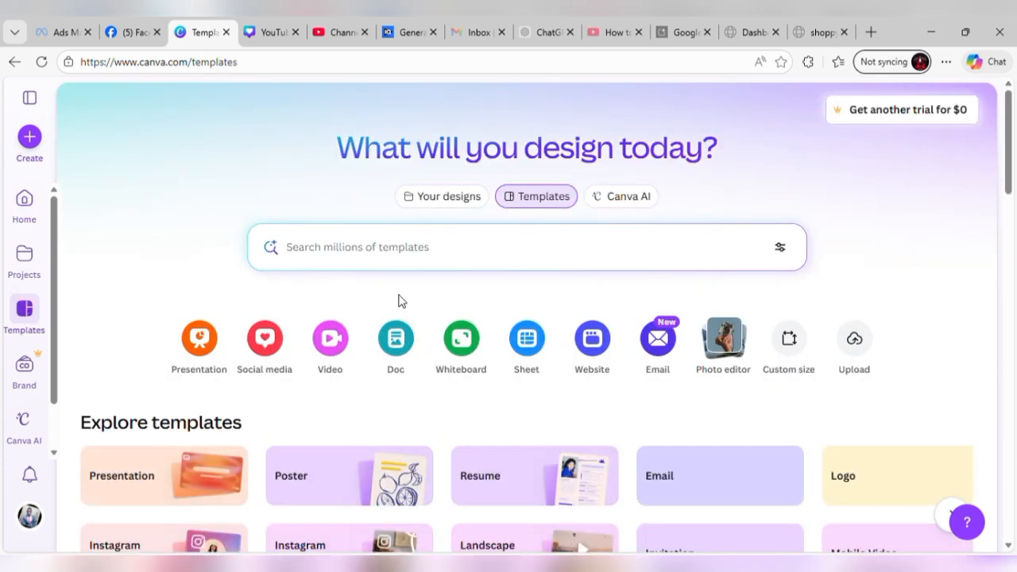
{"action": "scroll", "coordinate": [401, 301], "scroll_direction": "down", "scroll_amount": 1}
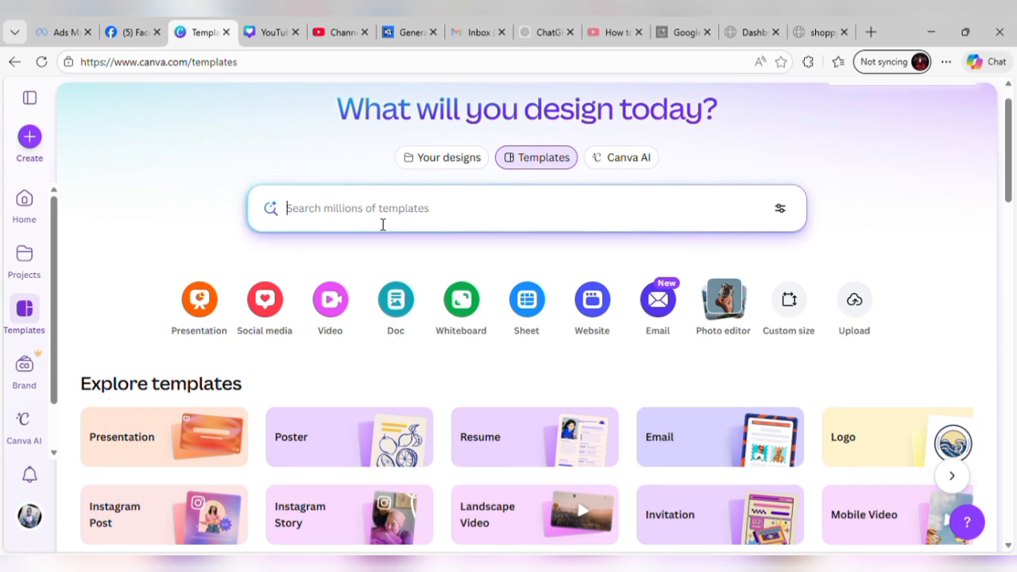
{"action": "left_click", "coordinate": [383, 225]}
{"action": "type", "text": "yo"}
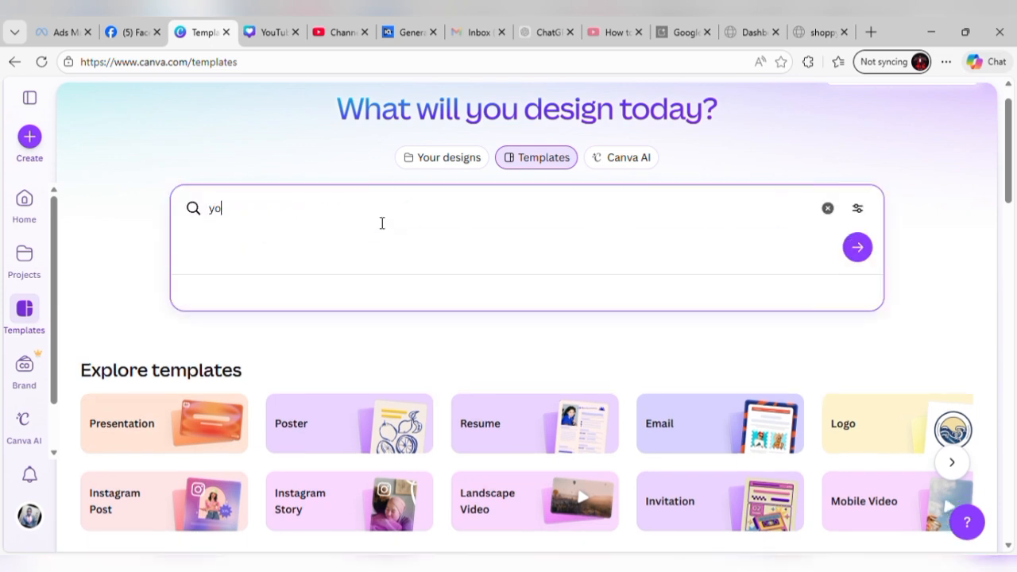
{"action": "type", "text": "utube thumnail"}
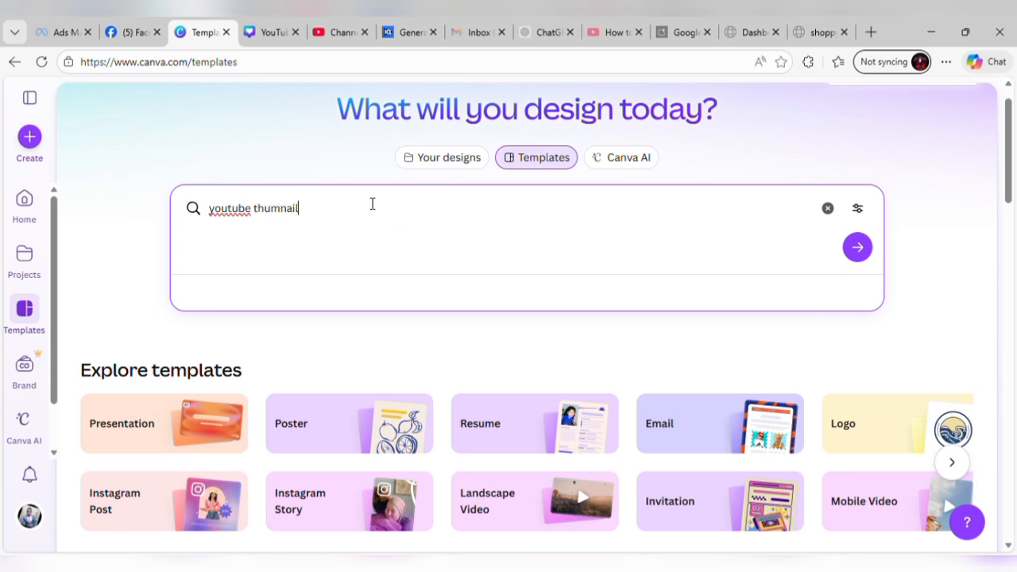
{"action": "left_click", "coordinate": [859, 249]}
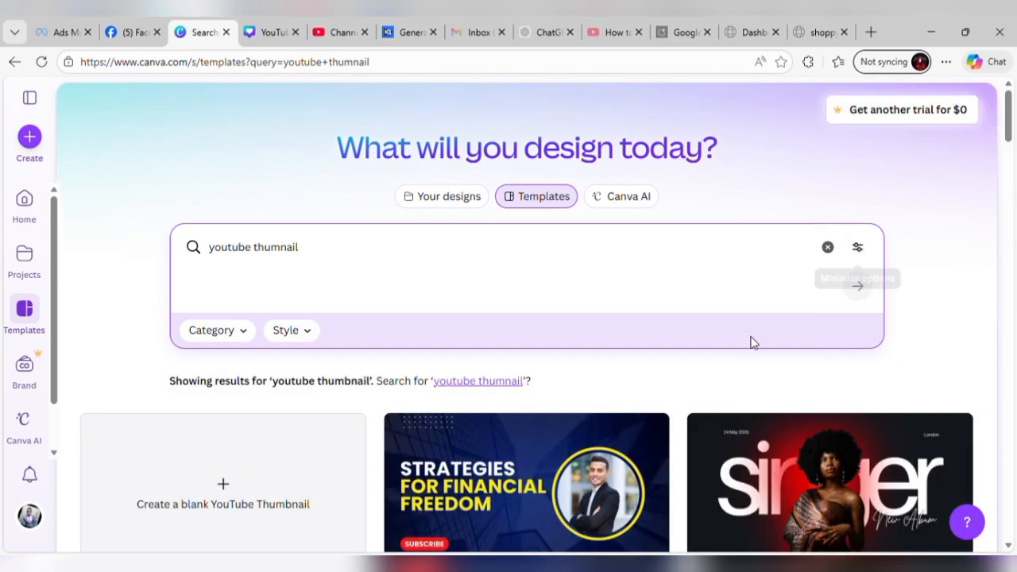
Browse the thumbnail templates and open the Colourful Music Guitar Tutorials YouTube Thumbnail template for customizing.
{"action": "scroll", "coordinate": [753, 342], "scroll_direction": "down", "scroll_amount": 4}
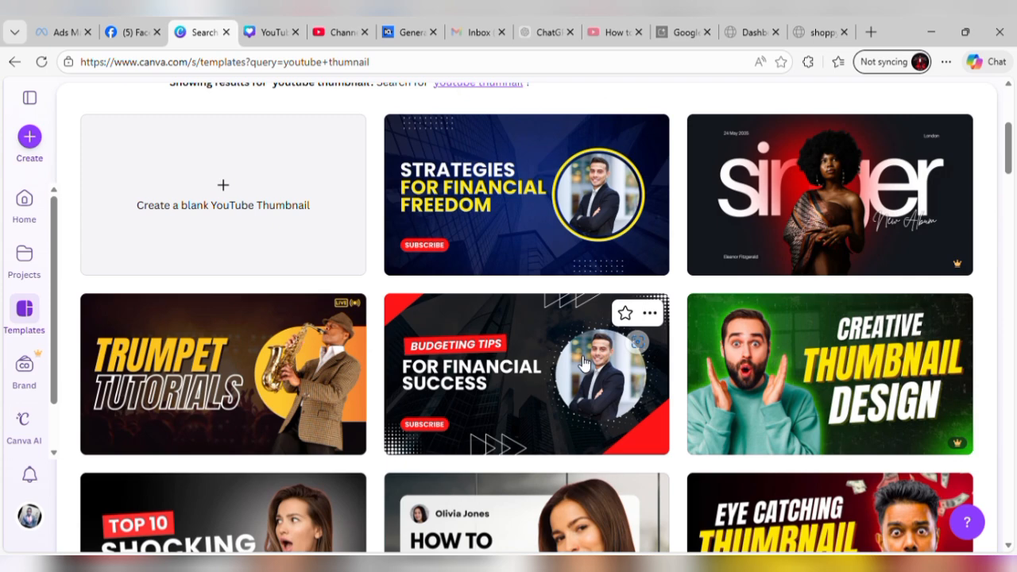
{"action": "scroll", "coordinate": [554, 461], "scroll_direction": "down", "scroll_amount": 2}
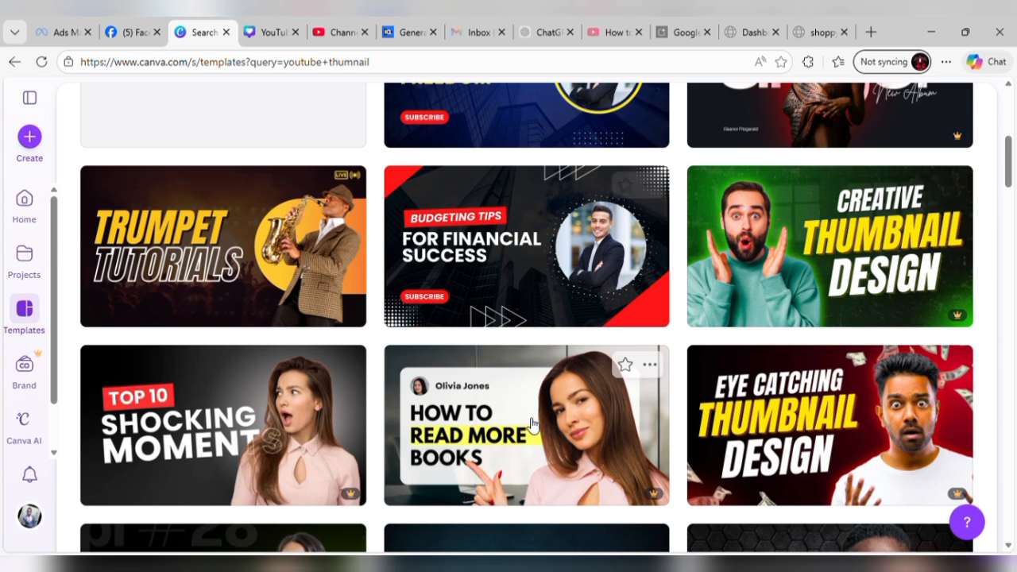
{"action": "scroll", "coordinate": [531, 425], "scroll_direction": "down", "scroll_amount": 2}
{"action": "scroll", "coordinate": [530, 425], "scroll_direction": "down", "scroll_amount": 4}
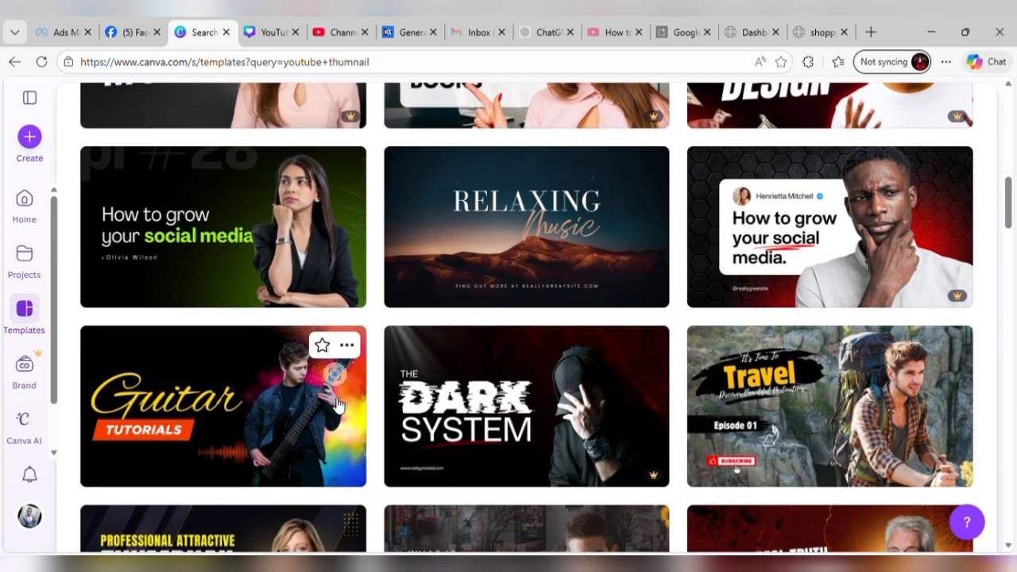
{"action": "left_click", "coordinate": [230, 426]}
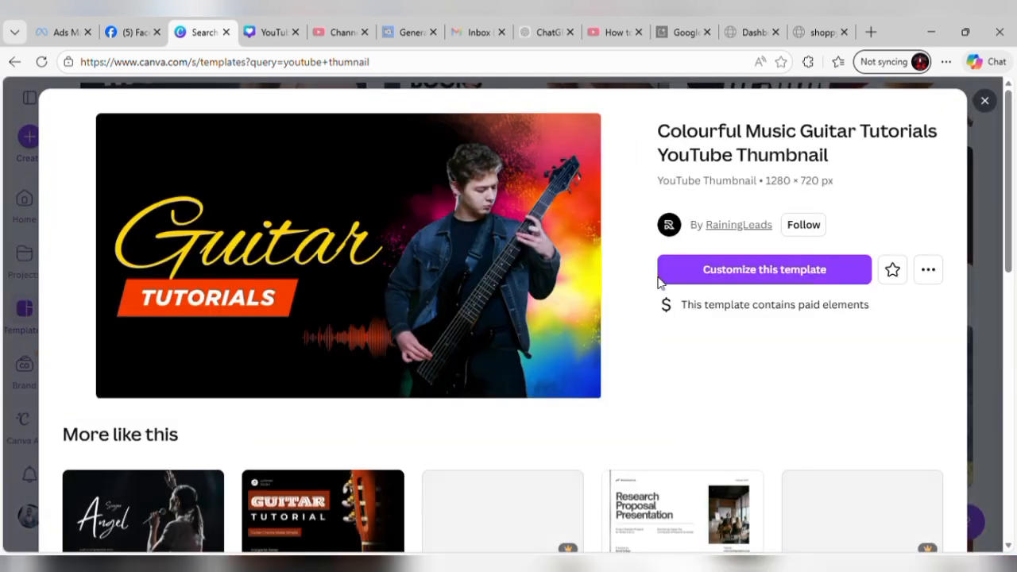
{"action": "left_click", "coordinate": [732, 271]}
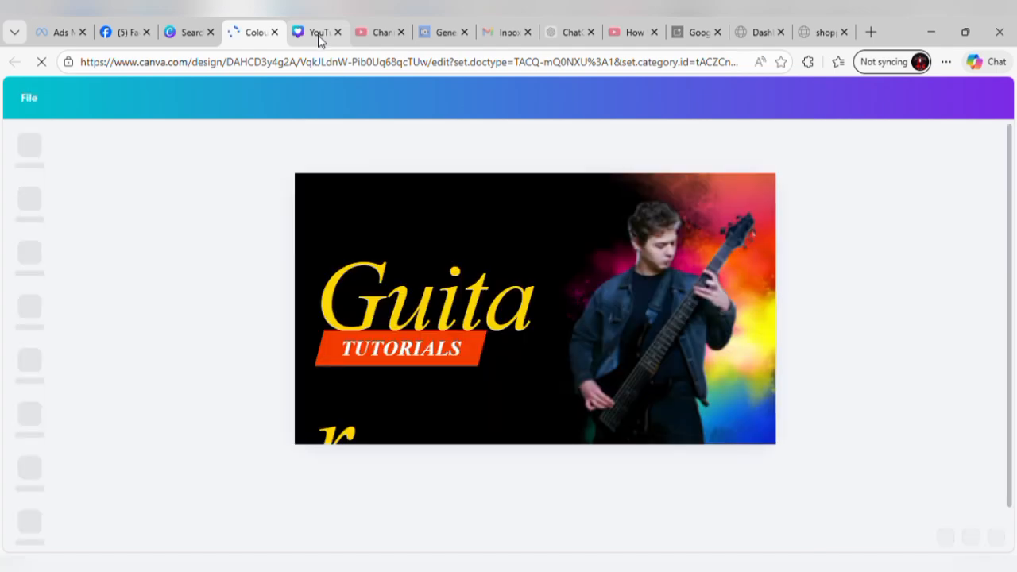
Return to the YouTube Banner design and look through its existing thumbnail pages.
{"action": "left_click", "coordinate": [317, 33]}
{"action": "scroll", "coordinate": [577, 348], "scroll_direction": "down", "scroll_amount": 8}
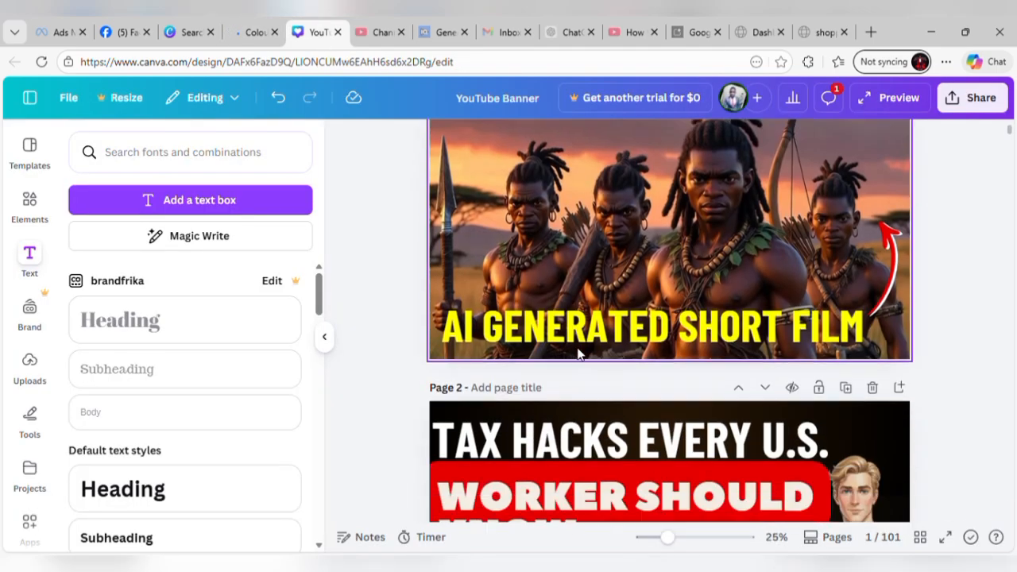
{"action": "scroll", "coordinate": [576, 354], "scroll_direction": "down", "scroll_amount": 8}
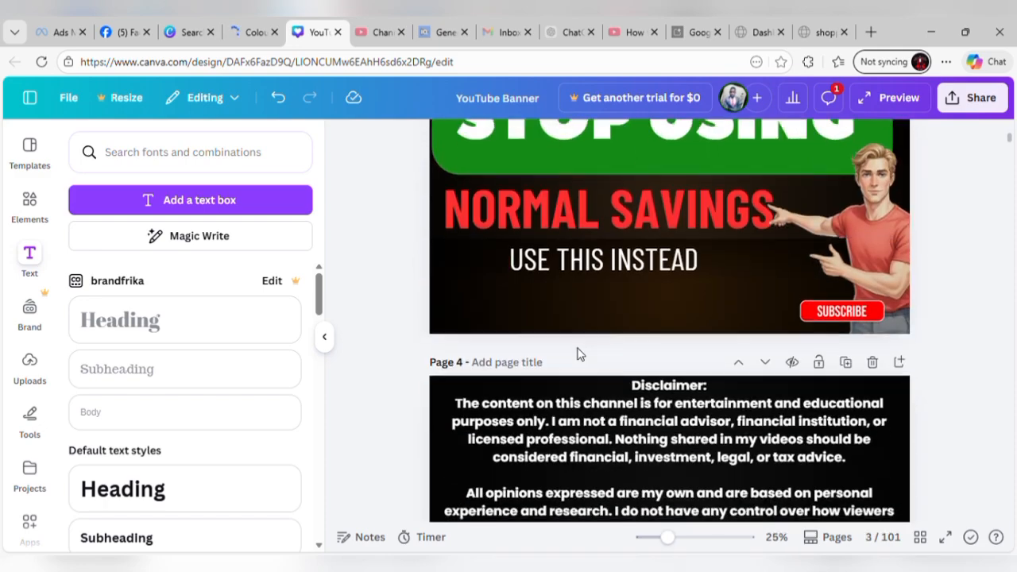
{"action": "scroll", "coordinate": [578, 354], "scroll_direction": "down", "scroll_amount": 8}
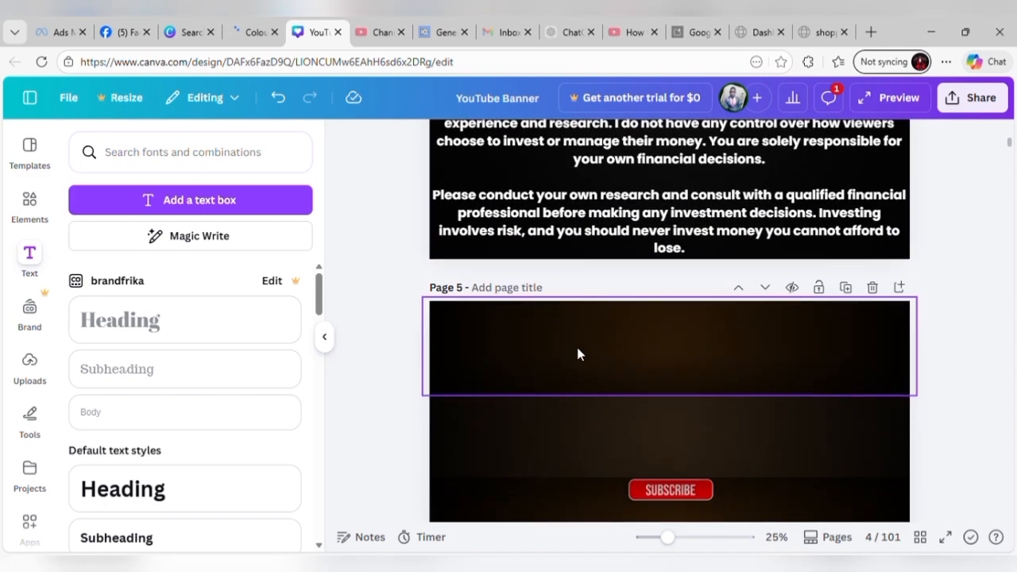
{"action": "scroll", "coordinate": [578, 354], "scroll_direction": "down", "scroll_amount": 8}
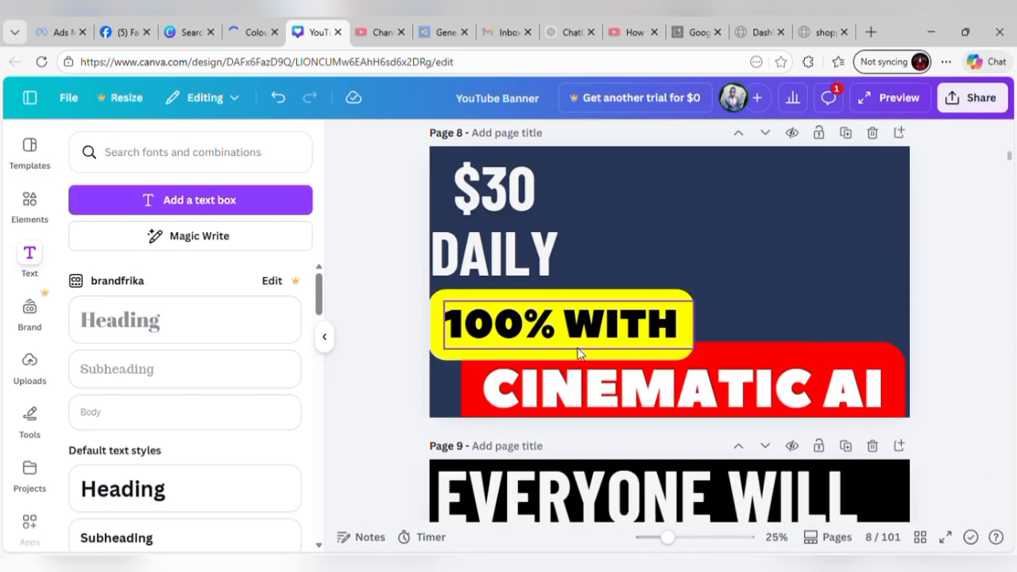